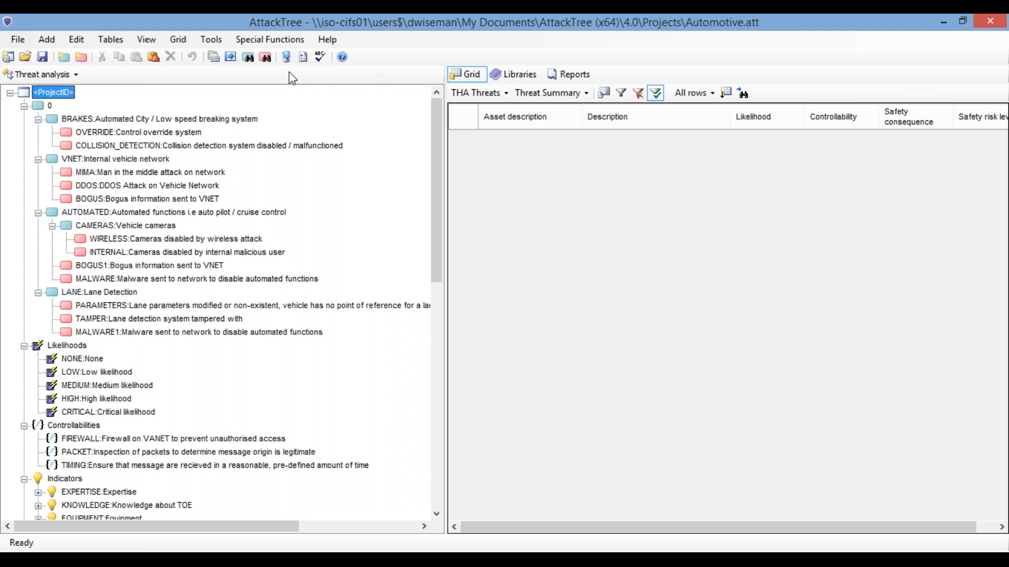
- Select the Threat analysis view and look through the item types that can be added to the project
{"action": "left_click", "coordinate": [55, 74]}
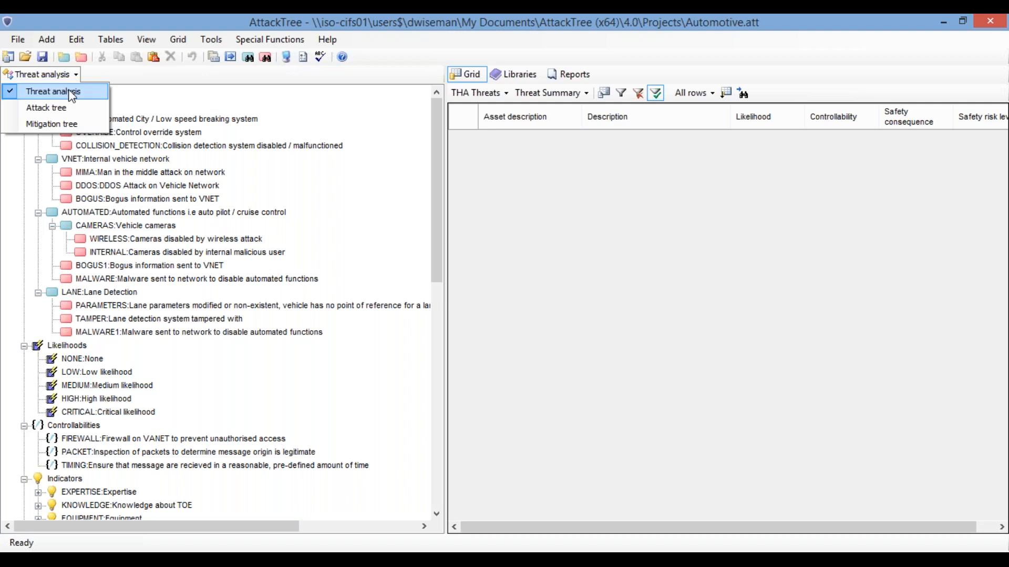
{"action": "left_click", "coordinate": [72, 94]}
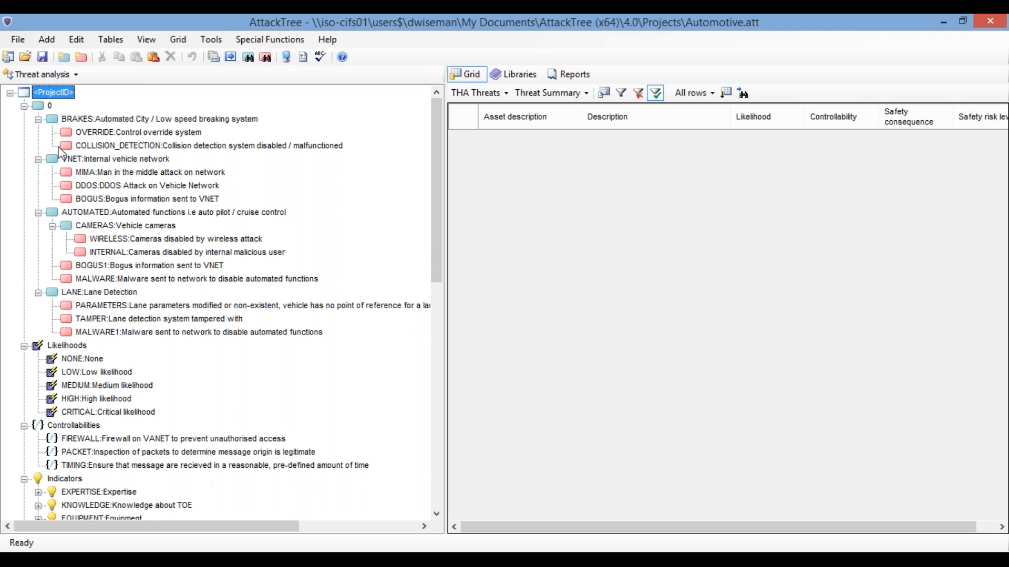
{"action": "left_click", "coordinate": [51, 45]}
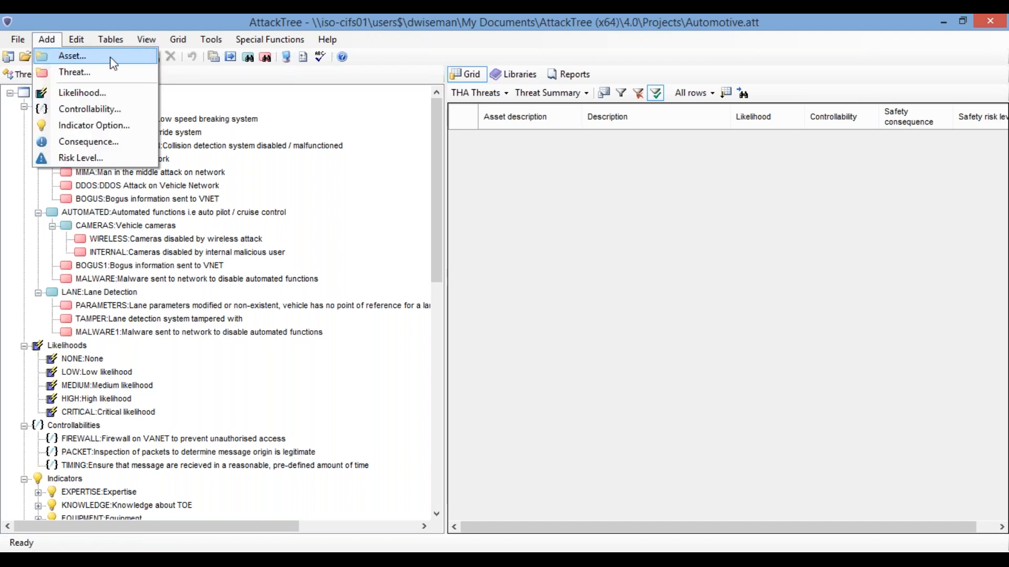
{"action": "left_click", "coordinate": [61, 58]}
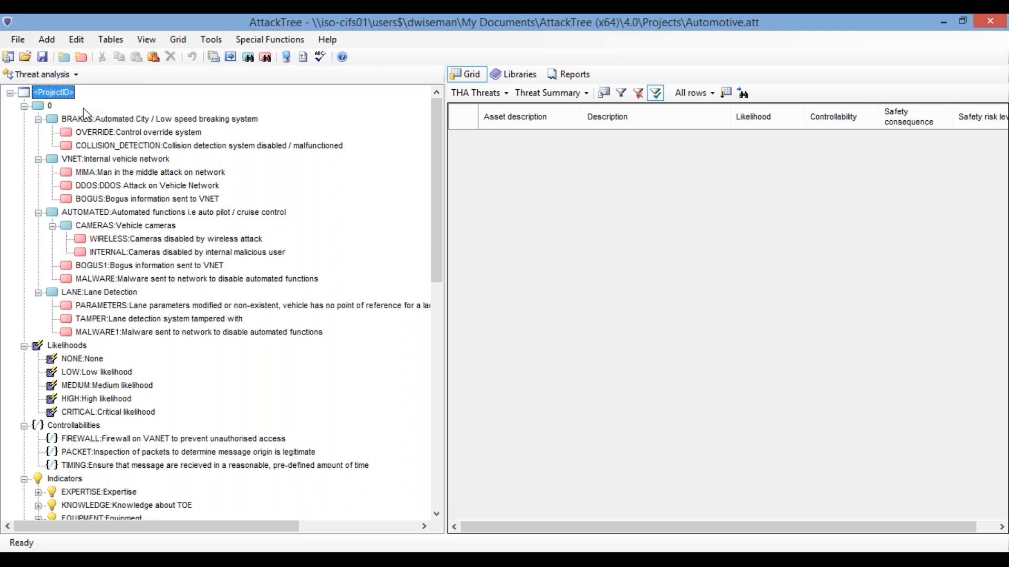
- Examine the standards offered as threat analysis templates and leave the template selection without applying one
{"action": "left_click", "coordinate": [253, 44]}
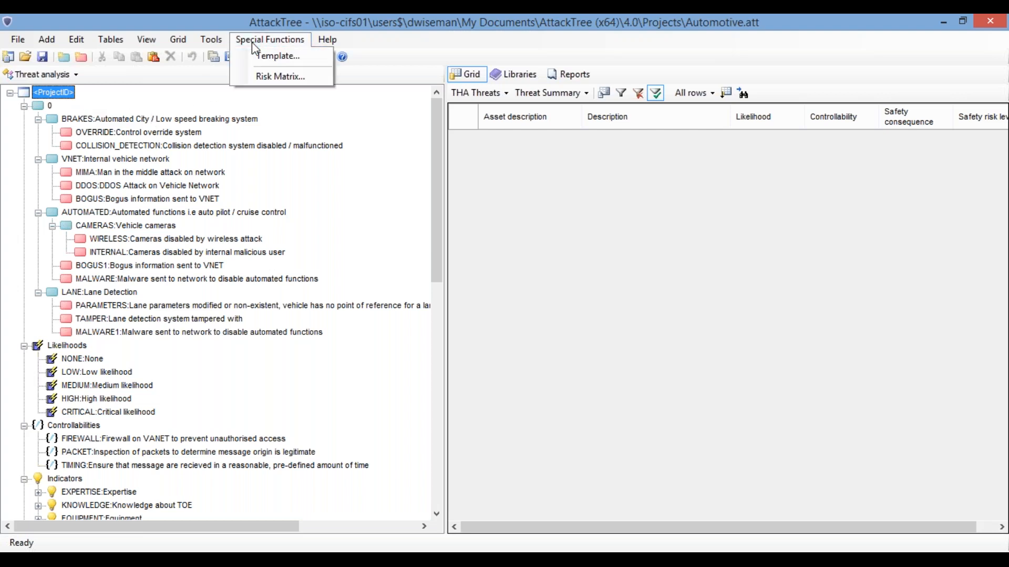
{"action": "left_click", "coordinate": [254, 58]}
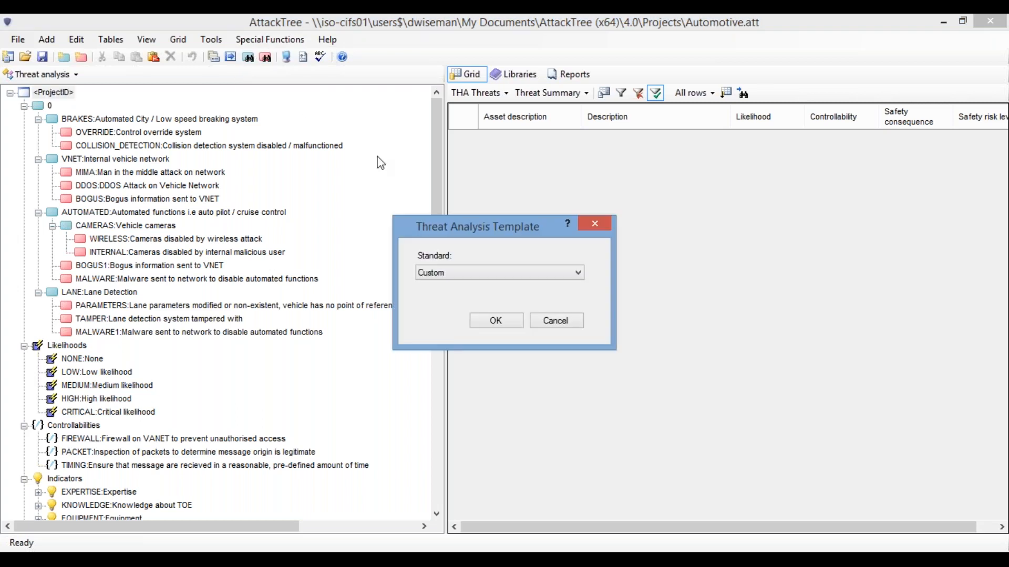
{"action": "left_click", "coordinate": [557, 272]}
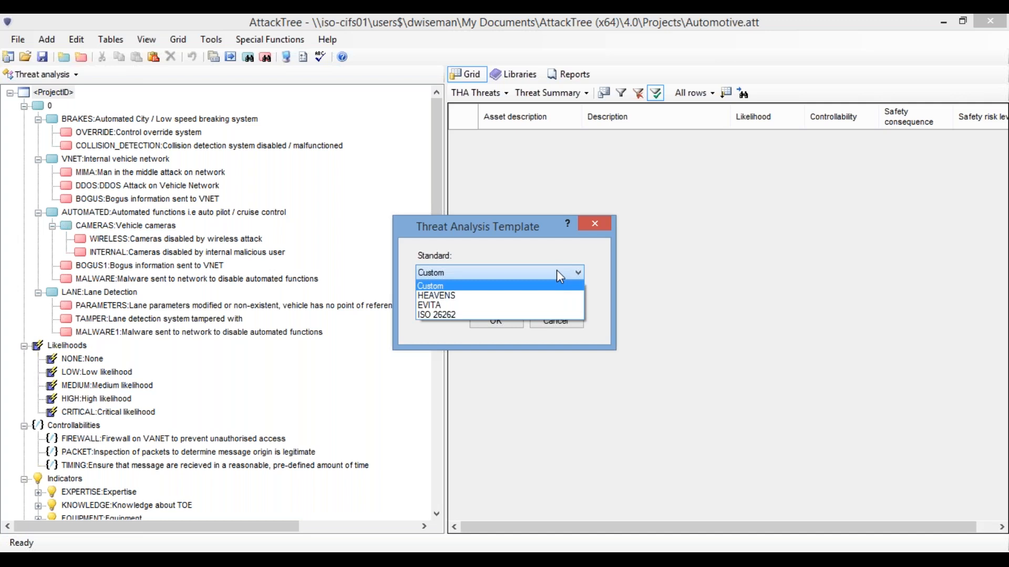
{"action": "left_click", "coordinate": [557, 272]}
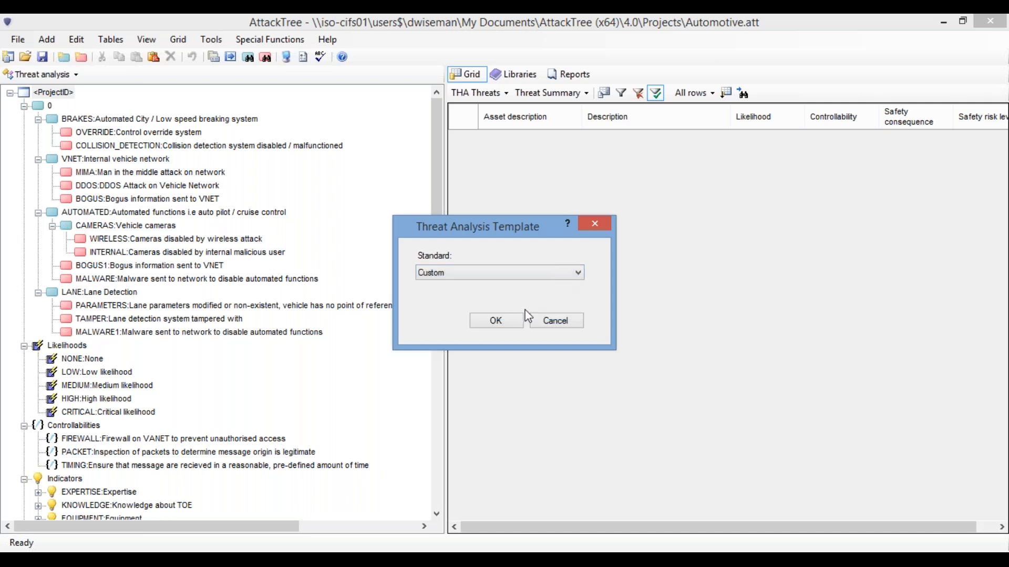
{"action": "left_click", "coordinate": [594, 225]}
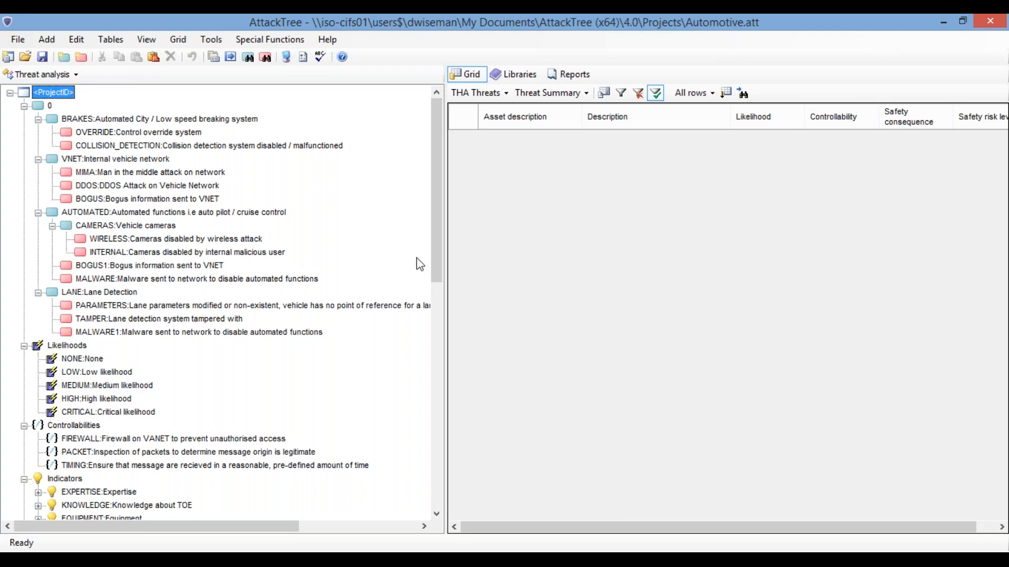
- Try switching off indicator-based likelihood for the WIRELESS threat and setting its likelihood to Not set, then discard the edit
{"action": "mouse_move", "coordinate": [439, 257]}
{"action": "left_mouse_down"}
{"action": "mouse_move", "coordinate": [427, 446]}
{"action": "mouse_move", "coordinate": [432, 252]}
{"action": "mouse_move", "coordinate": [444, 242]}
{"action": "left_mouse_up"}
{"action": "double_click", "coordinate": [170, 239]}
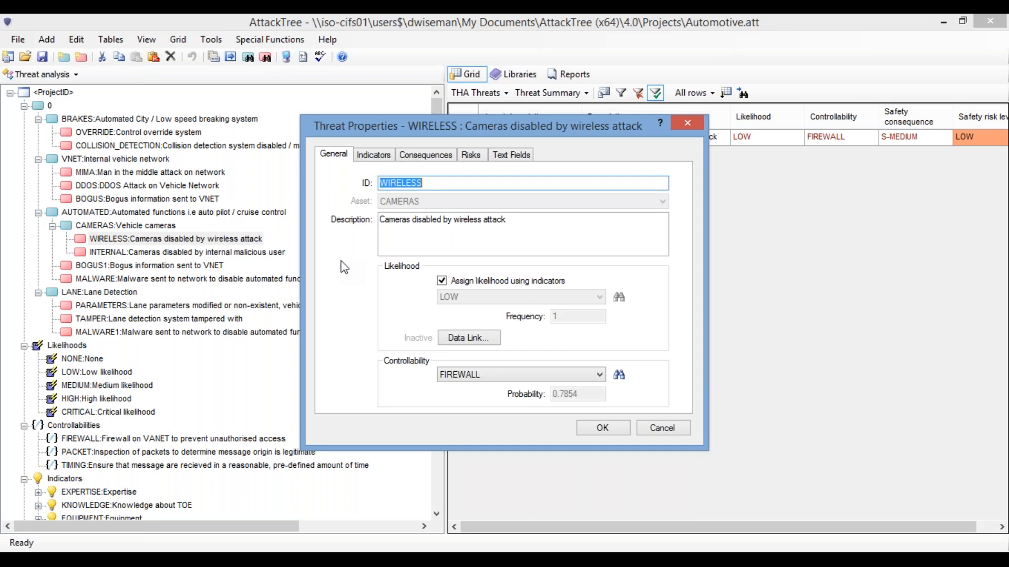
{"action": "left_click", "coordinate": [443, 280]}
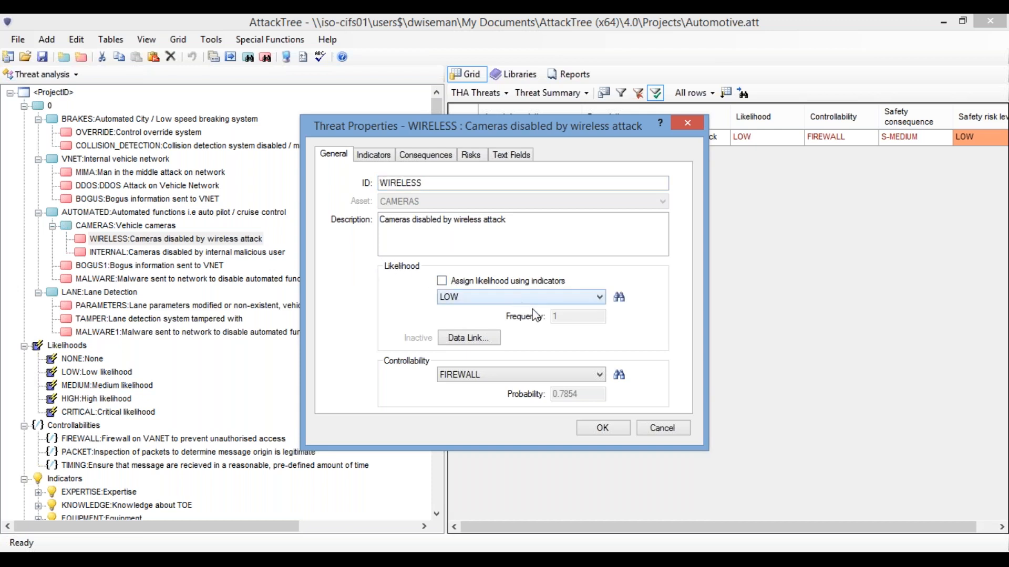
{"action": "left_click", "coordinate": [484, 298]}
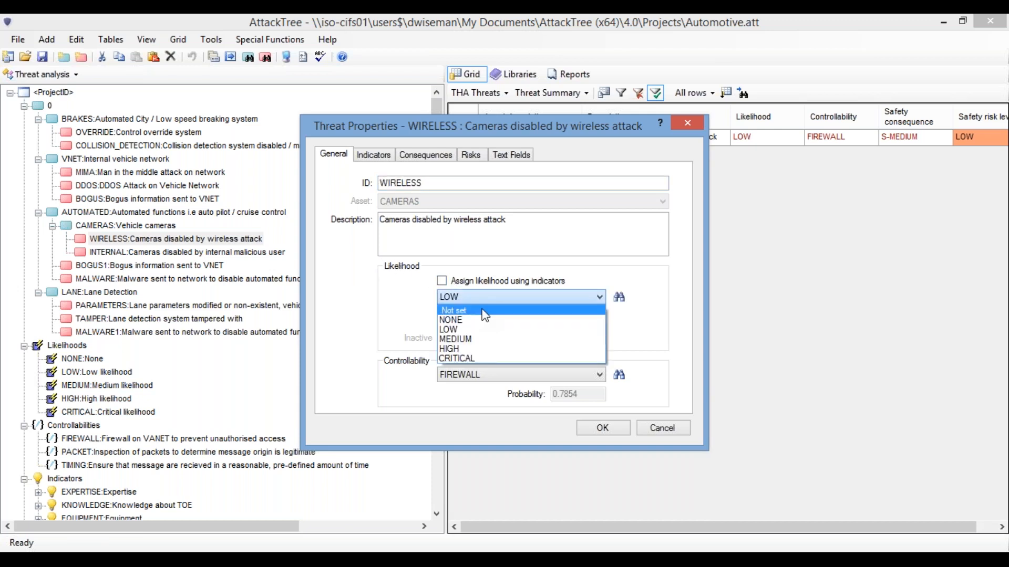
{"action": "left_click", "coordinate": [483, 314]}
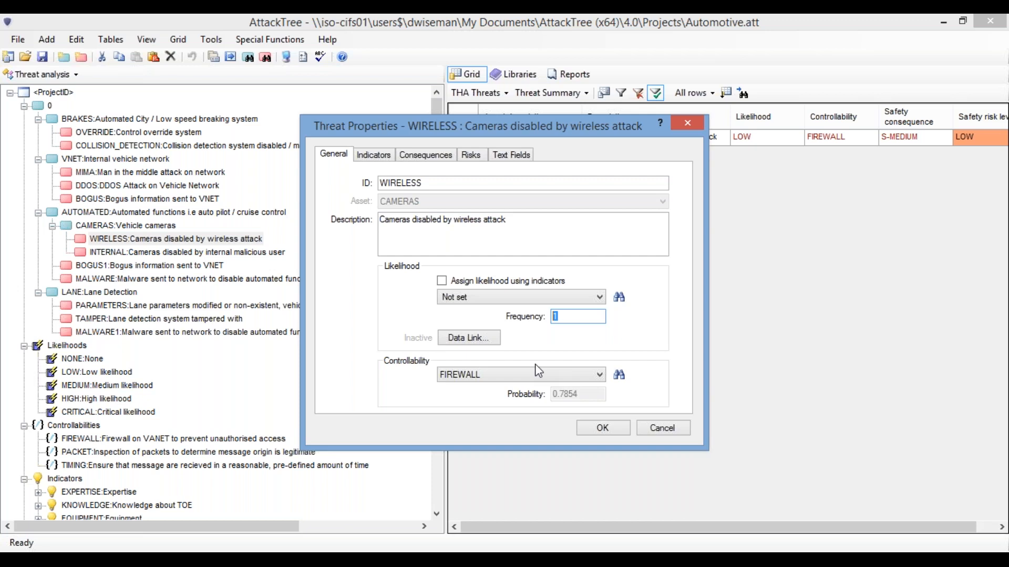
{"action": "left_click", "coordinate": [593, 299]}
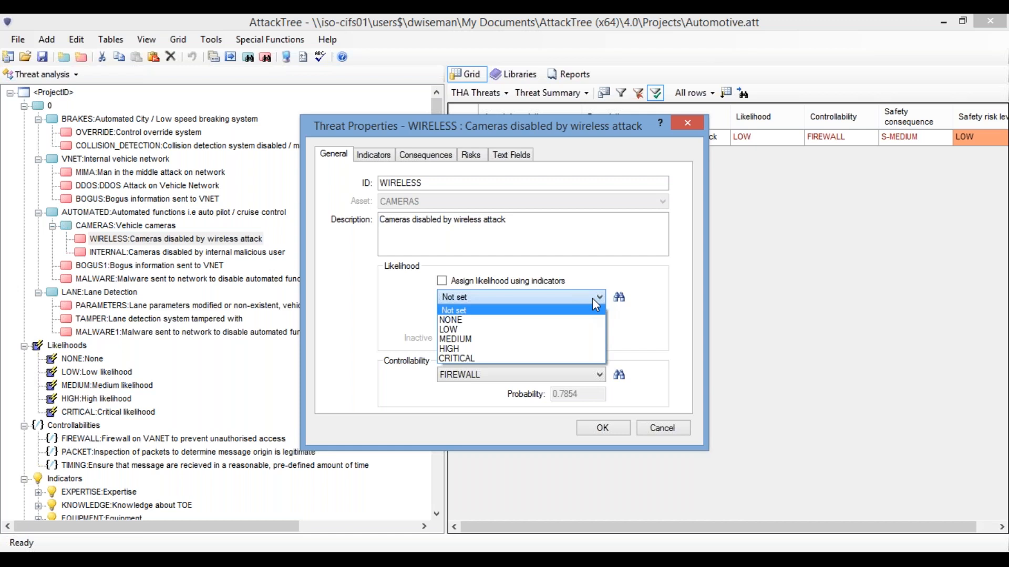
{"action": "left_click", "coordinate": [354, 296]}
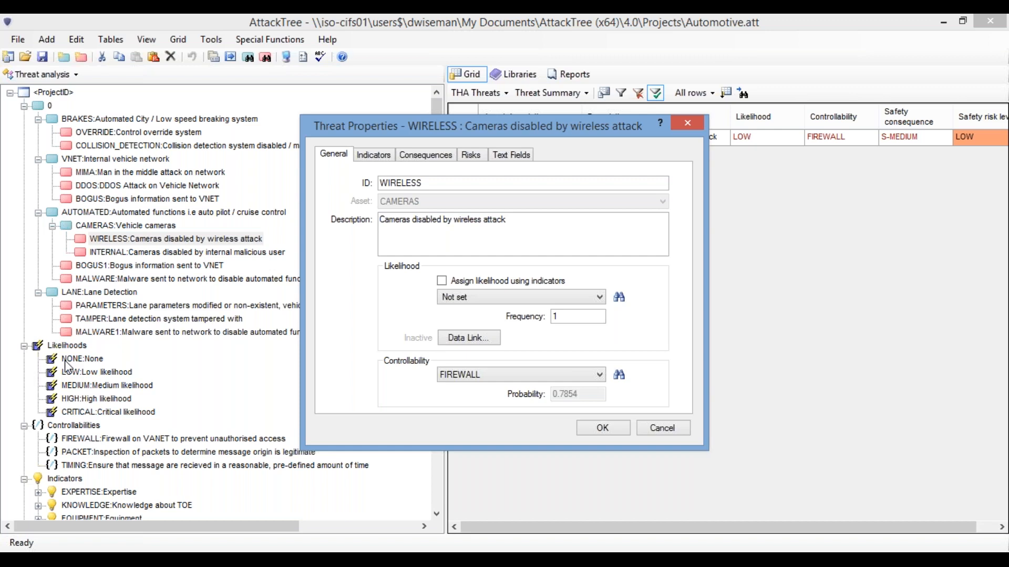
{"action": "left_click", "coordinate": [681, 126]}
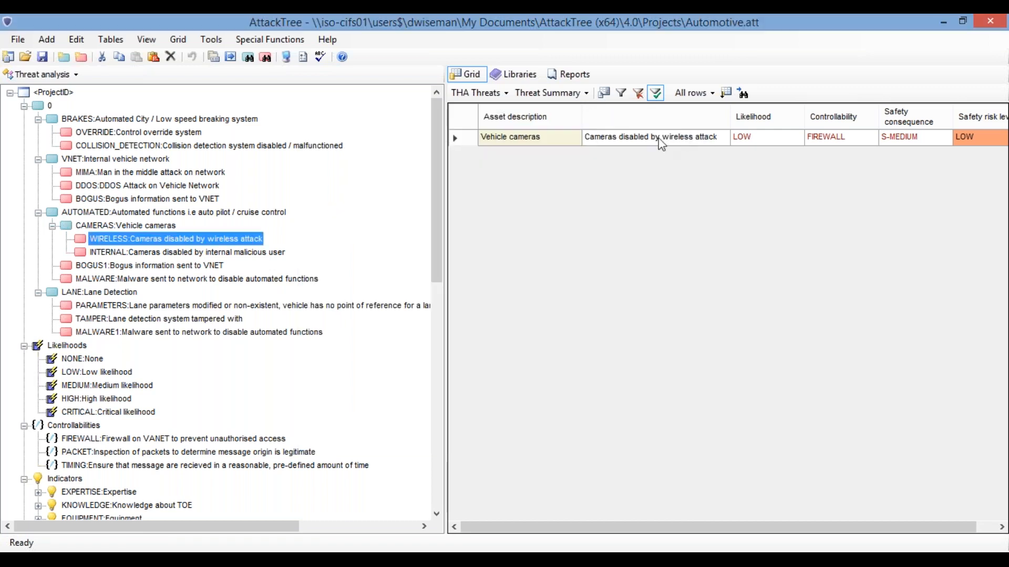
- Examine the frequency defined in the properties of the MEDIUM likelihood category
{"action": "double_click", "coordinate": [108, 385]}
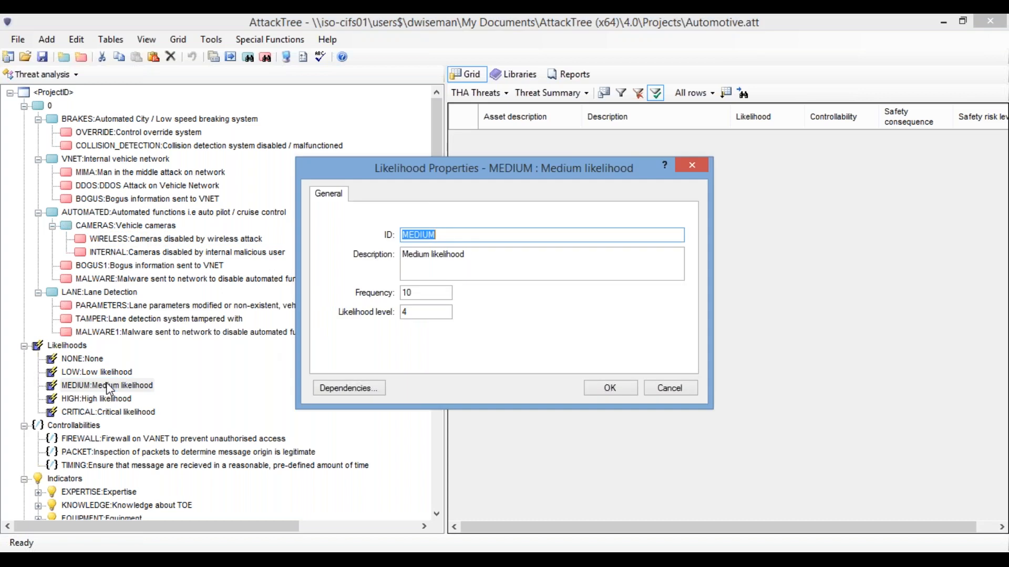
{"action": "left_click_drag", "start_coordinate": [426, 291], "coordinate": [399, 294]}
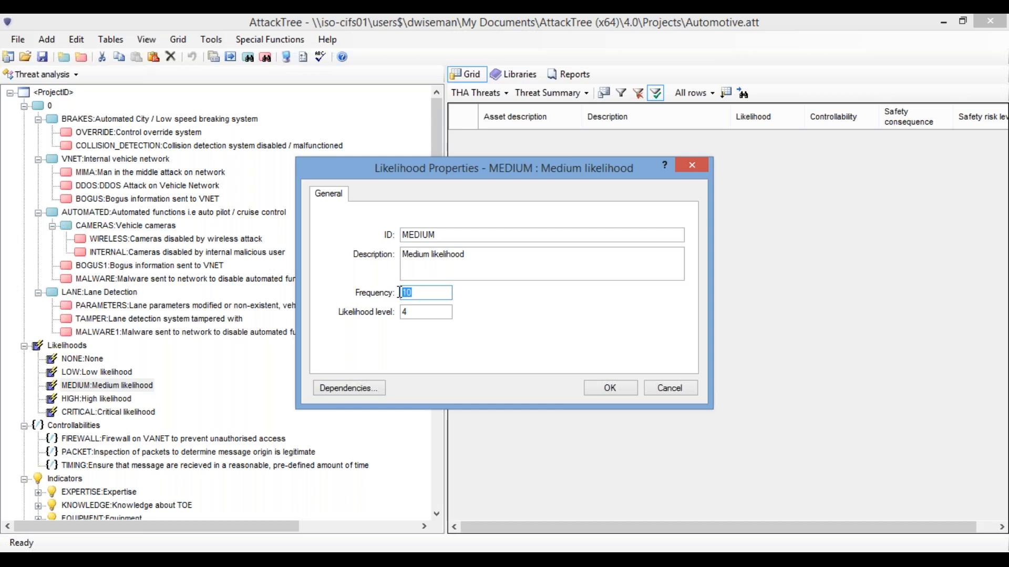
{"action": "left_click", "coordinate": [610, 387]}
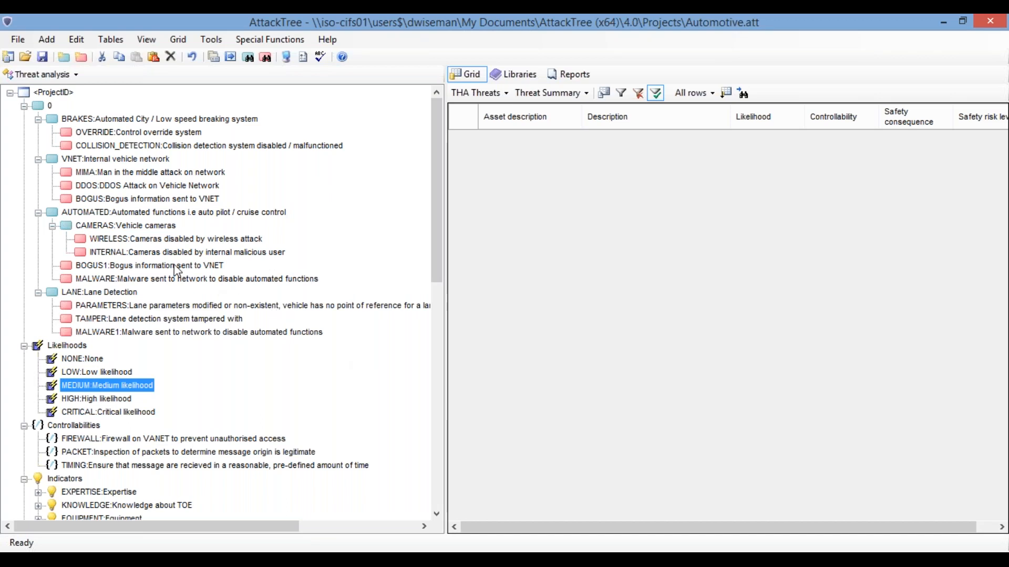
- Check which indicator options are assigned to the WIRELESS threat under the CAMERAS asset
{"action": "double_click", "coordinate": [174, 240]}
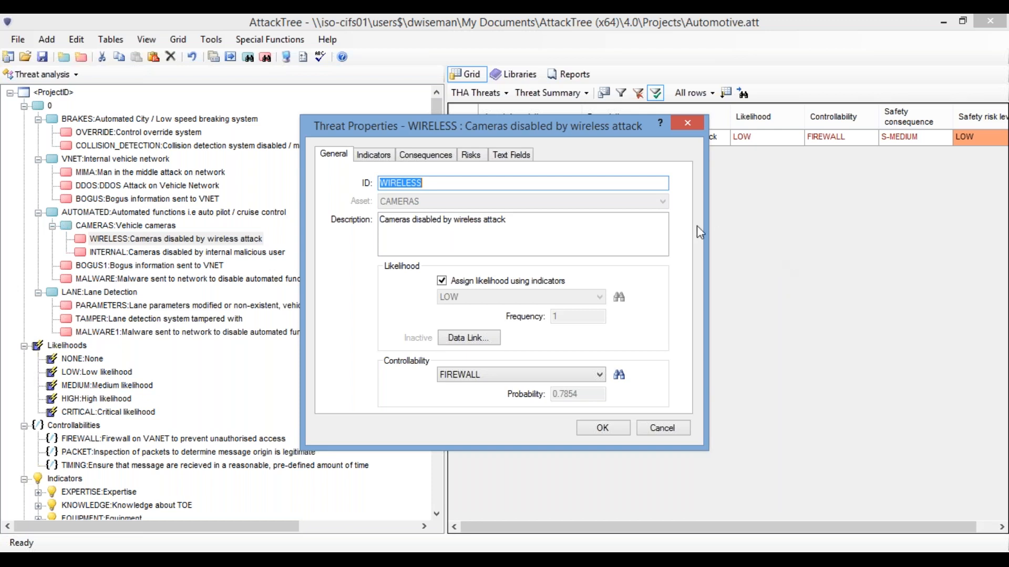
{"action": "left_click", "coordinate": [372, 157]}
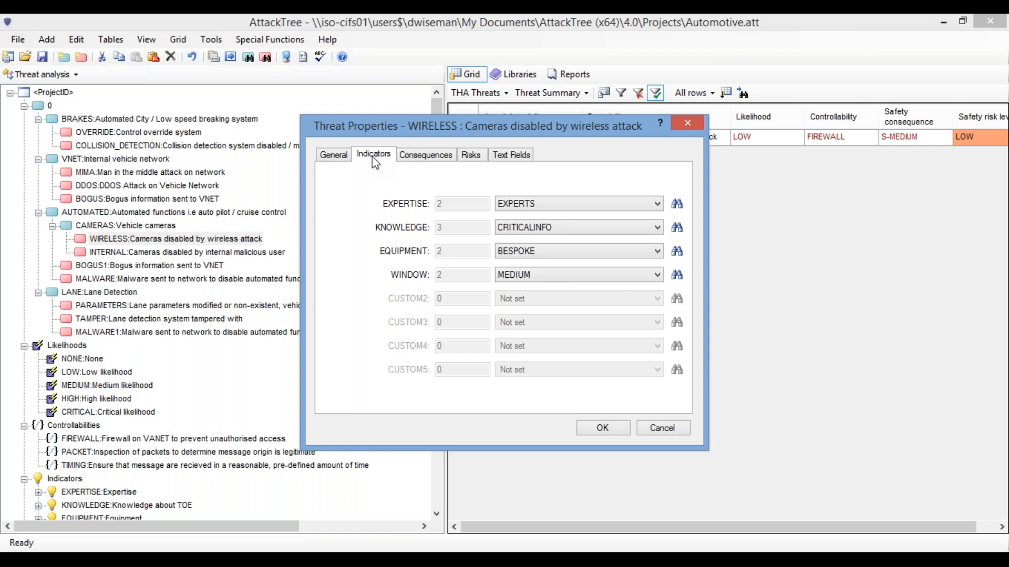
{"action": "left_click", "coordinate": [687, 123]}
- Examine the EXPERTISE value and likelihood level of the EXPERTS option under the Expertise indicator
{"action": "left_click_drag", "start_coordinate": [437, 166], "coordinate": [439, 264]}
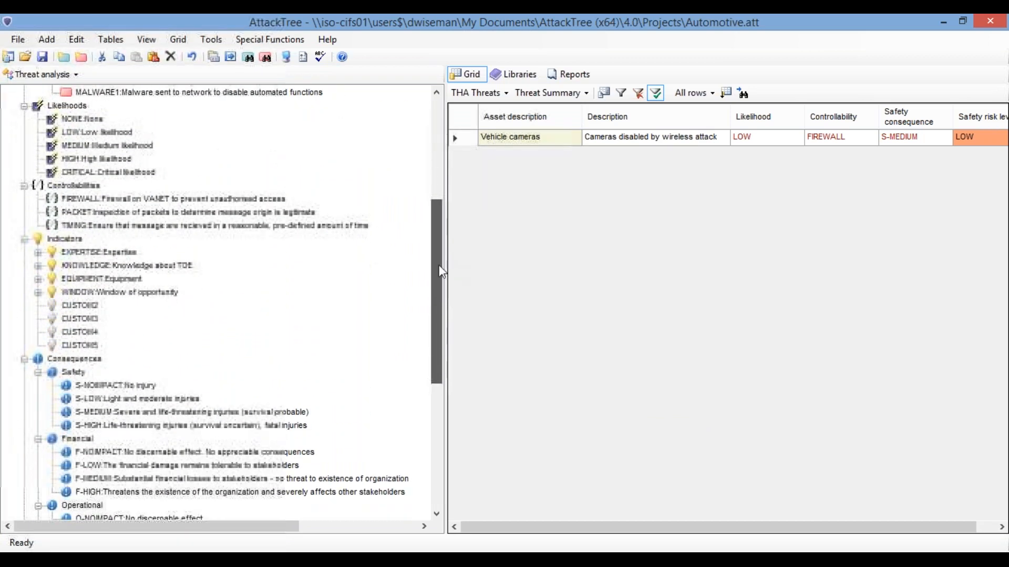
{"action": "left_click", "coordinate": [38, 253]}
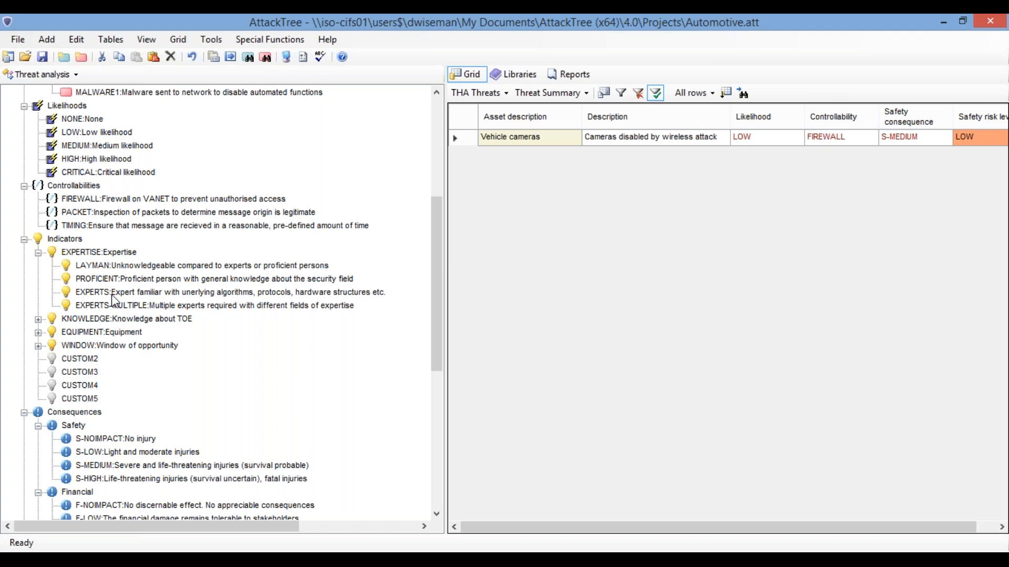
{"action": "left_click", "coordinate": [89, 294]}
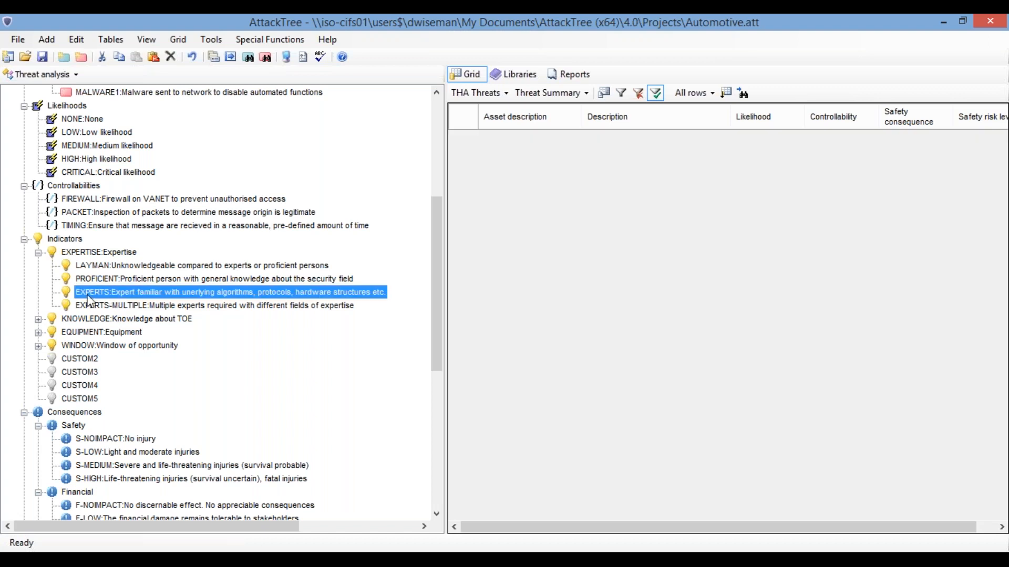
{"action": "double_click", "coordinate": [89, 296]}
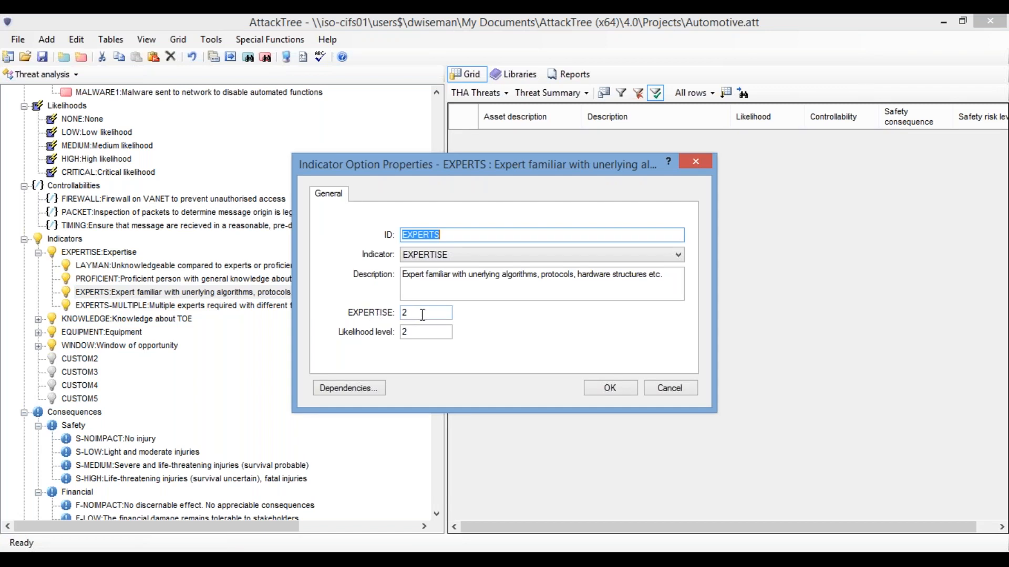
{"action": "left_click_drag", "start_coordinate": [423, 314], "coordinate": [369, 314]}
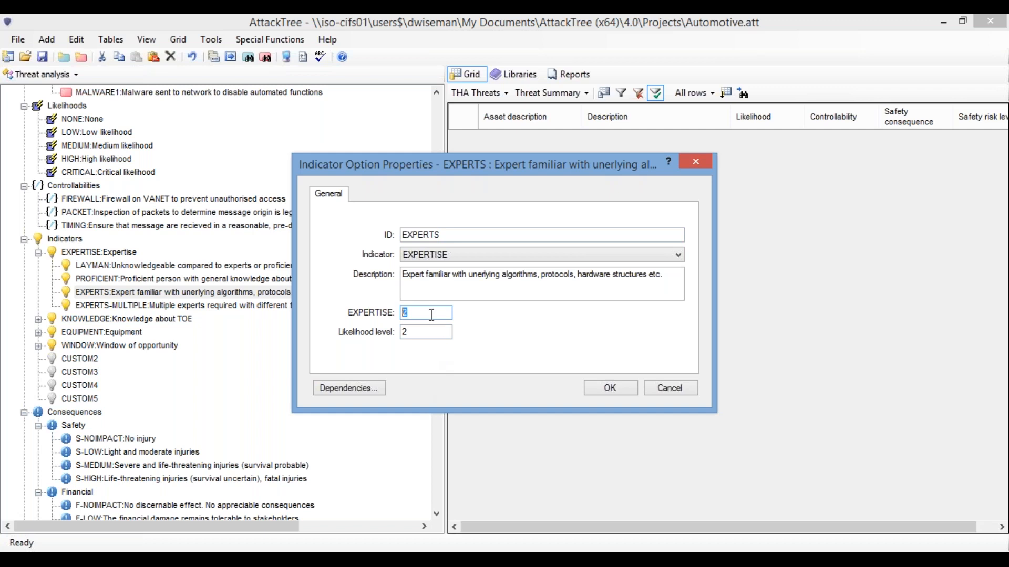
{"action": "left_click_drag", "start_coordinate": [434, 336], "coordinate": [382, 336]}
{"action": "left_click_drag", "start_coordinate": [429, 310], "coordinate": [376, 310]}
{"action": "left_click_drag", "start_coordinate": [415, 332], "coordinate": [403, 337]}
{"action": "left_click", "coordinate": [696, 163]}
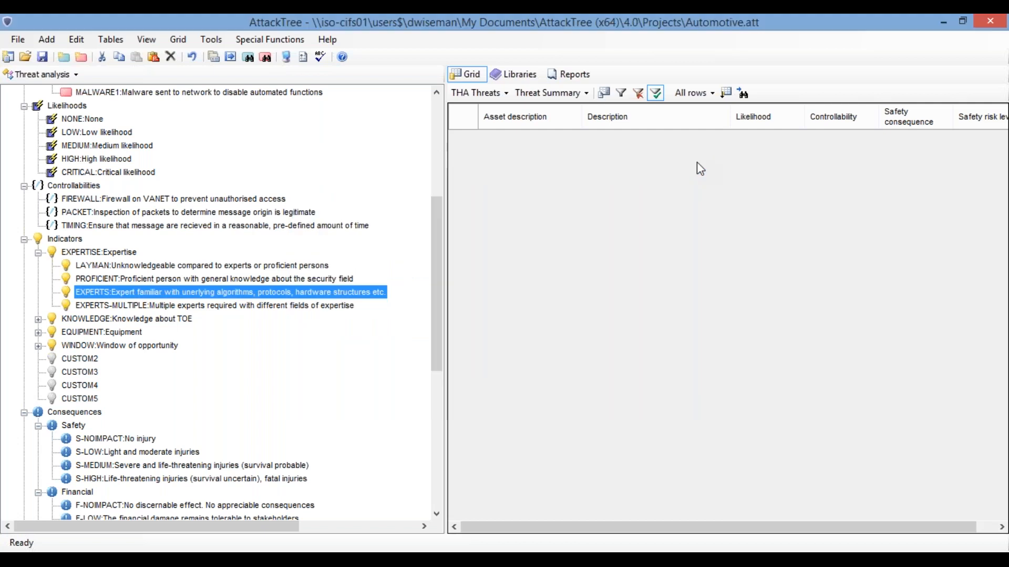
- Review the indicator options assigned to the WIRELESS threat and the choices available for its EXPERTISE indicator
{"action": "left_click_drag", "start_coordinate": [439, 251], "coordinate": [441, 141]}
{"action": "double_click", "coordinate": [232, 241]}
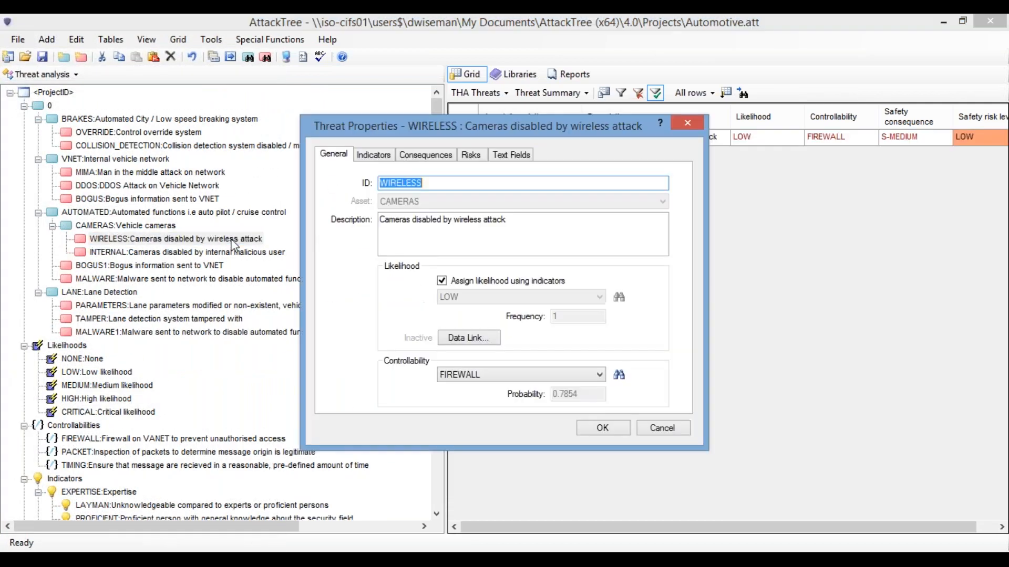
{"action": "left_click", "coordinate": [387, 156]}
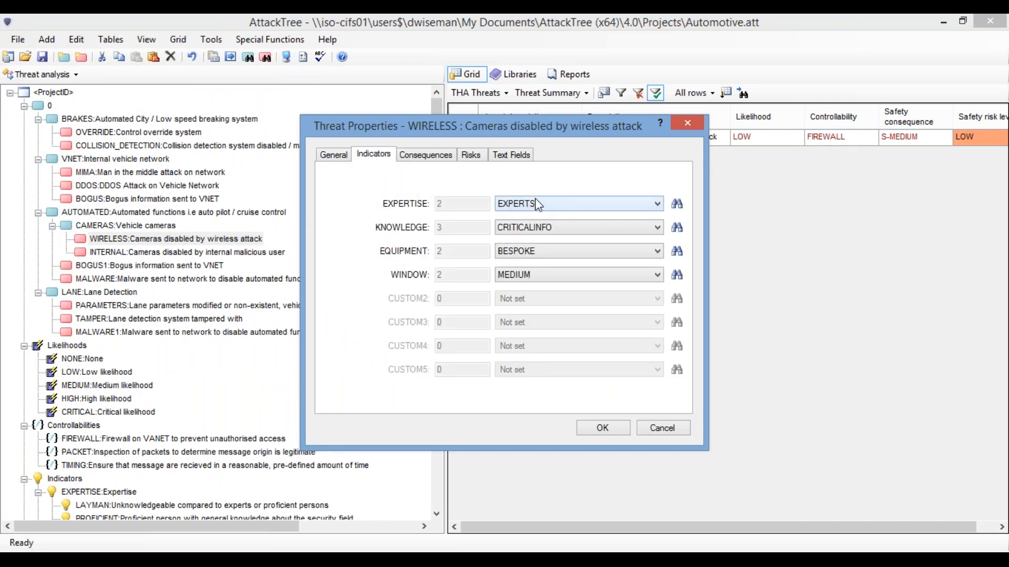
{"action": "left_click", "coordinate": [544, 204]}
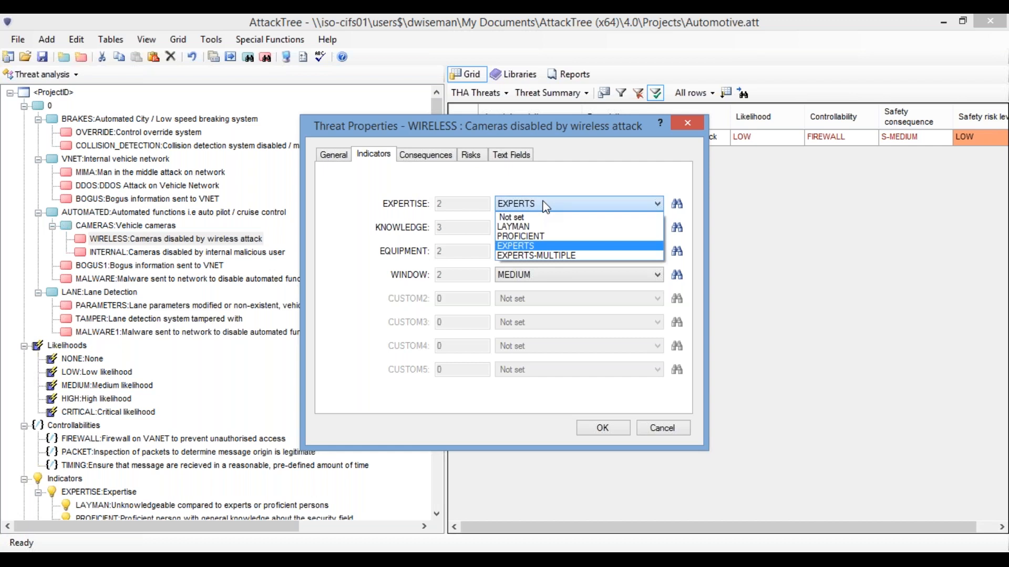
{"action": "left_click", "coordinate": [553, 188]}
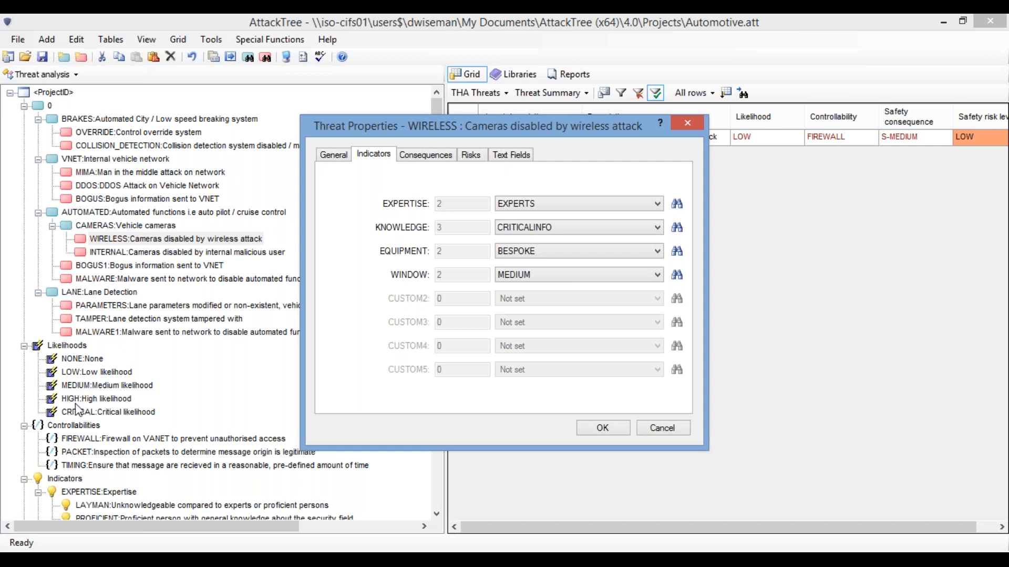
- Compare the WIRELESS threat's indicator-based likelihood and frequency with the indicator options assigned to it
{"action": "left_click", "coordinate": [328, 156]}
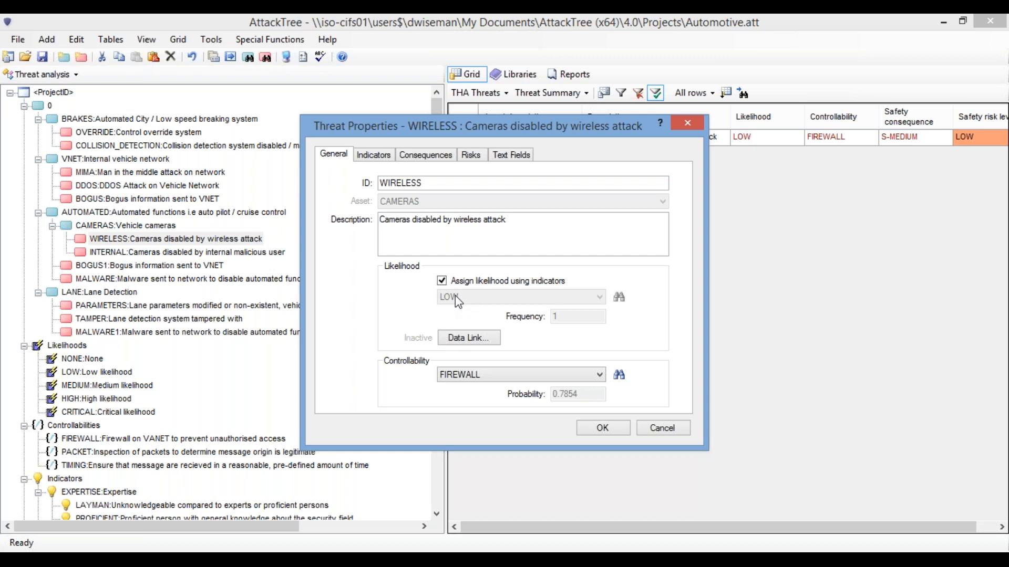
{"action": "left_click", "coordinate": [390, 157]}
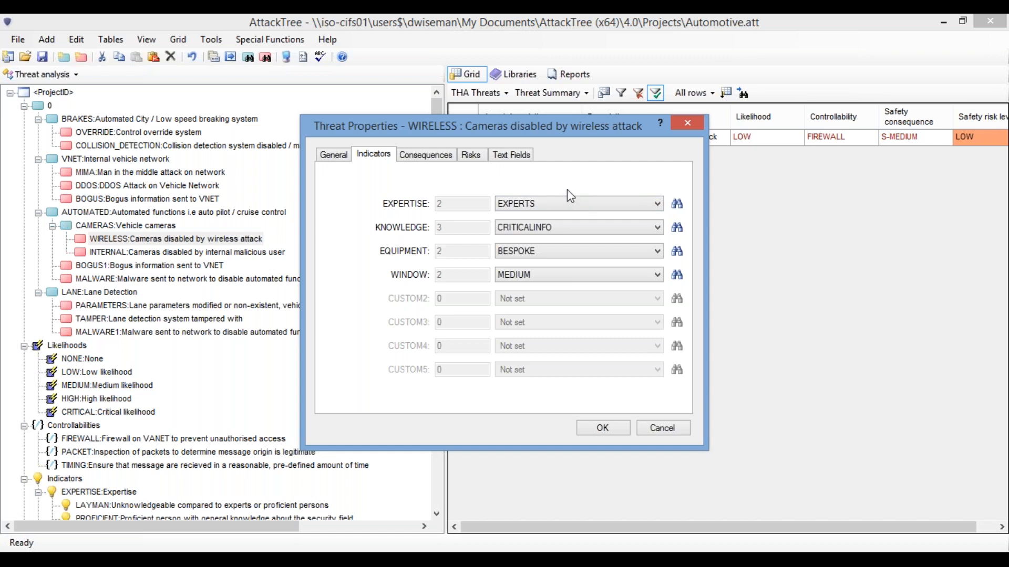
{"action": "left_click", "coordinate": [335, 155]}
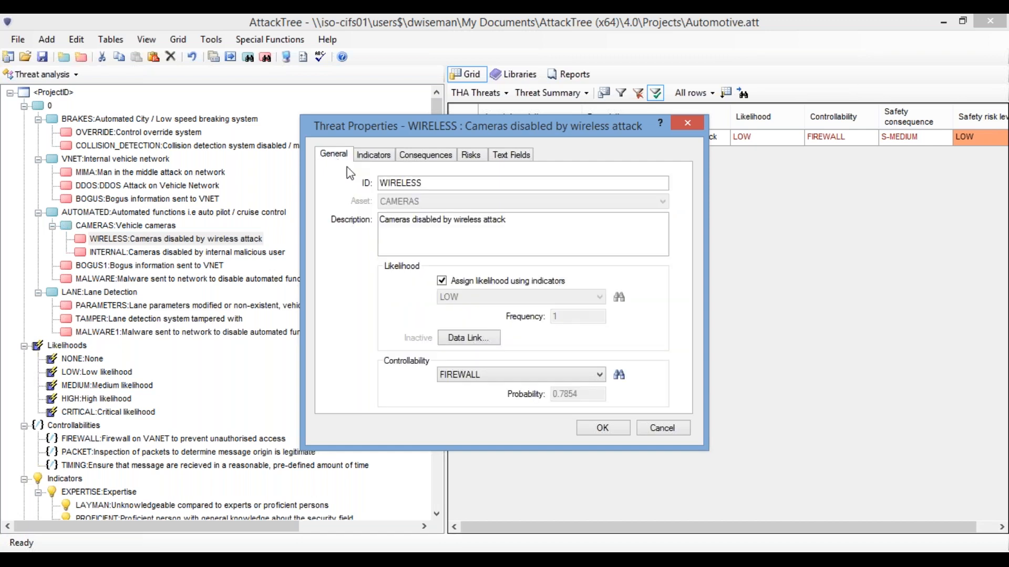
{"action": "left_click", "coordinate": [385, 164]}
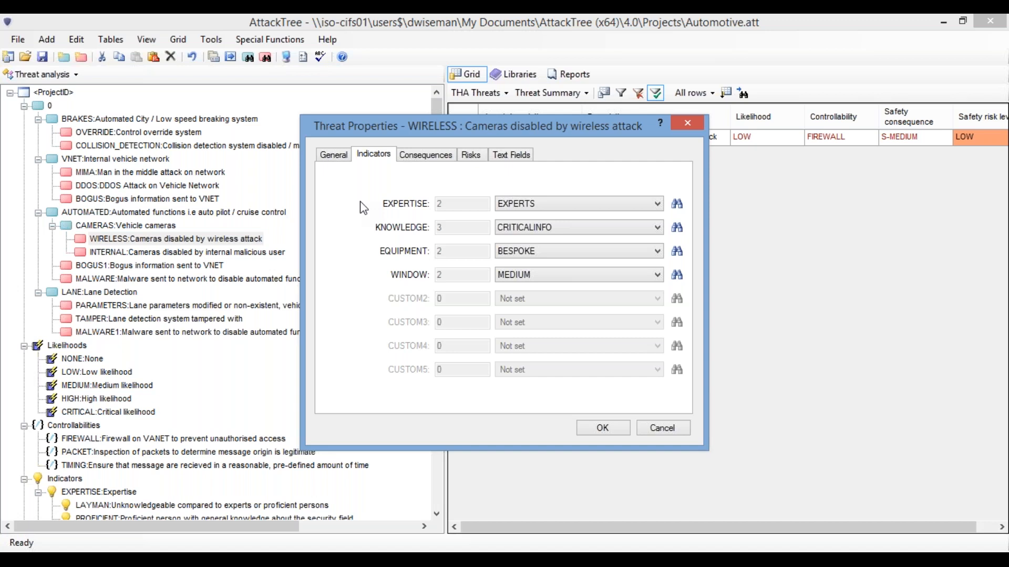
{"action": "left_click", "coordinate": [697, 124]}
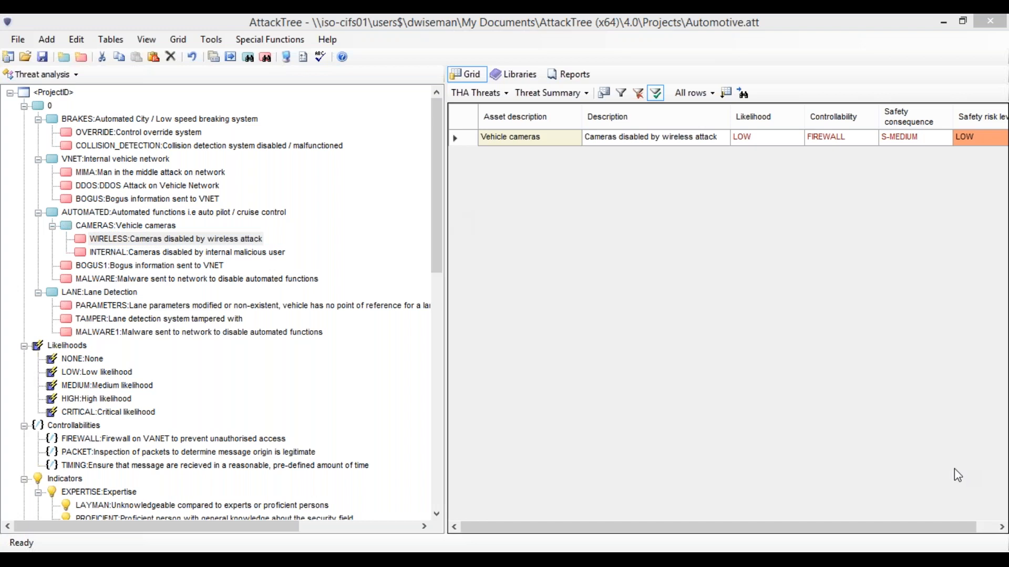
- Check the controllability assigned to the WIRELESS threat and the probability defined for the FIREWALL controllability
{"action": "double_click", "coordinate": [169, 241]}
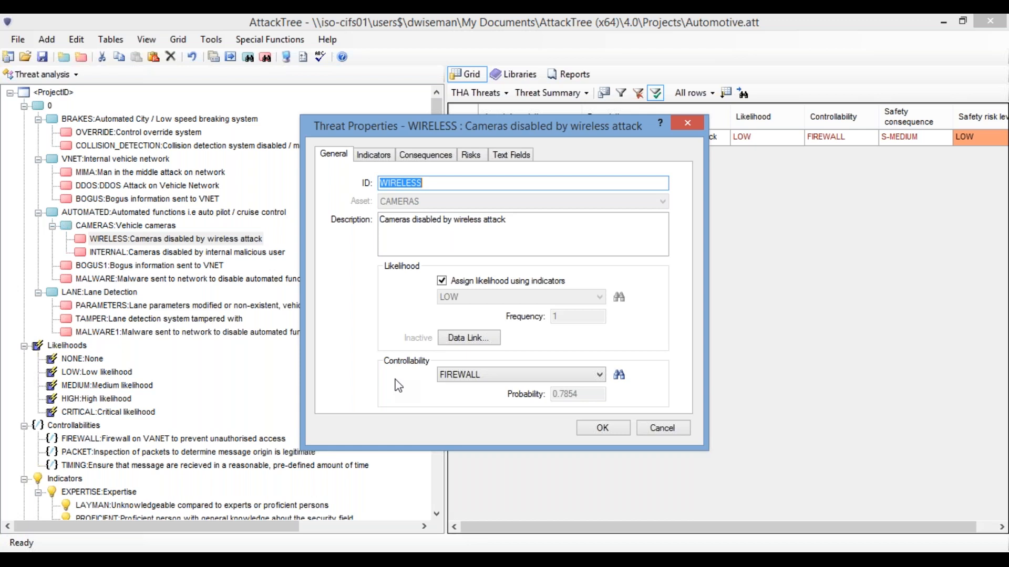
{"action": "left_click", "coordinate": [678, 122]}
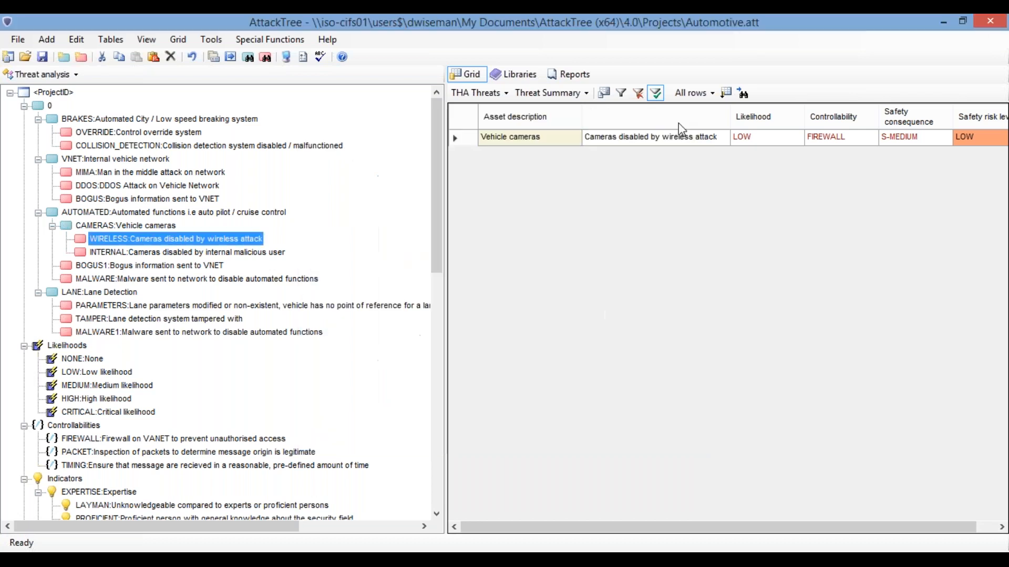
{"action": "double_click", "coordinate": [132, 438]}
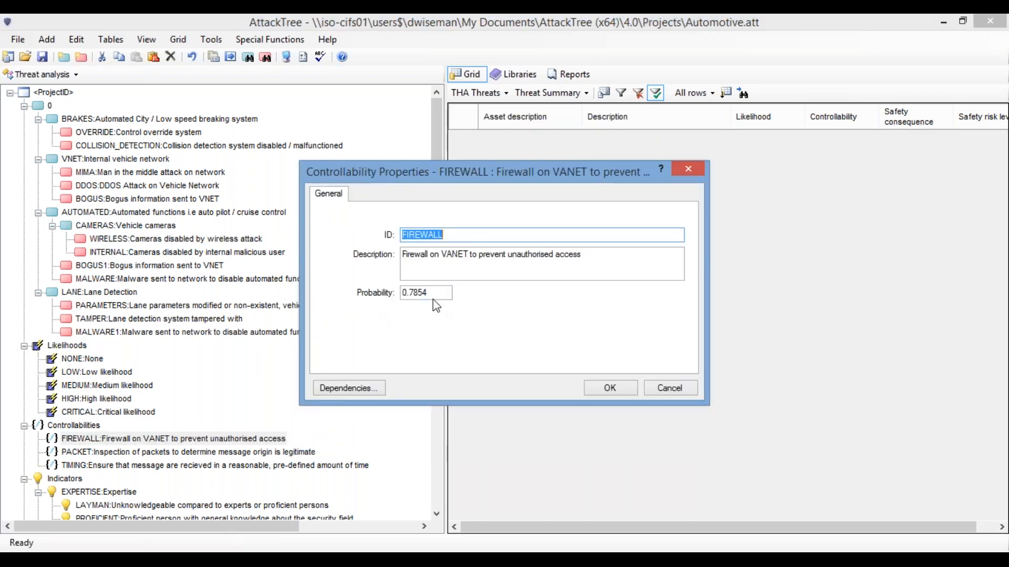
{"action": "double_click", "coordinate": [420, 293]}
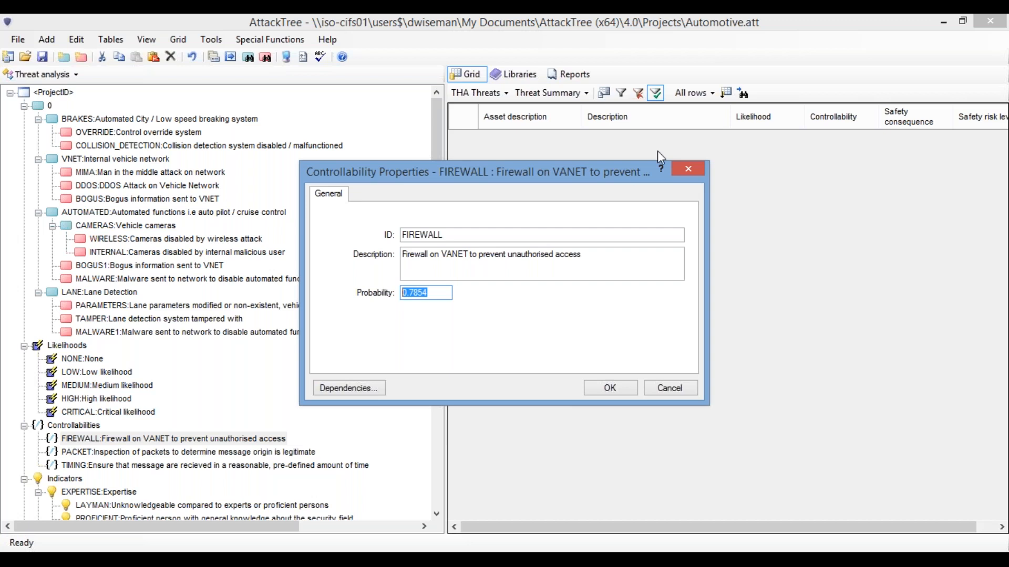
{"action": "left_click", "coordinate": [699, 169]}
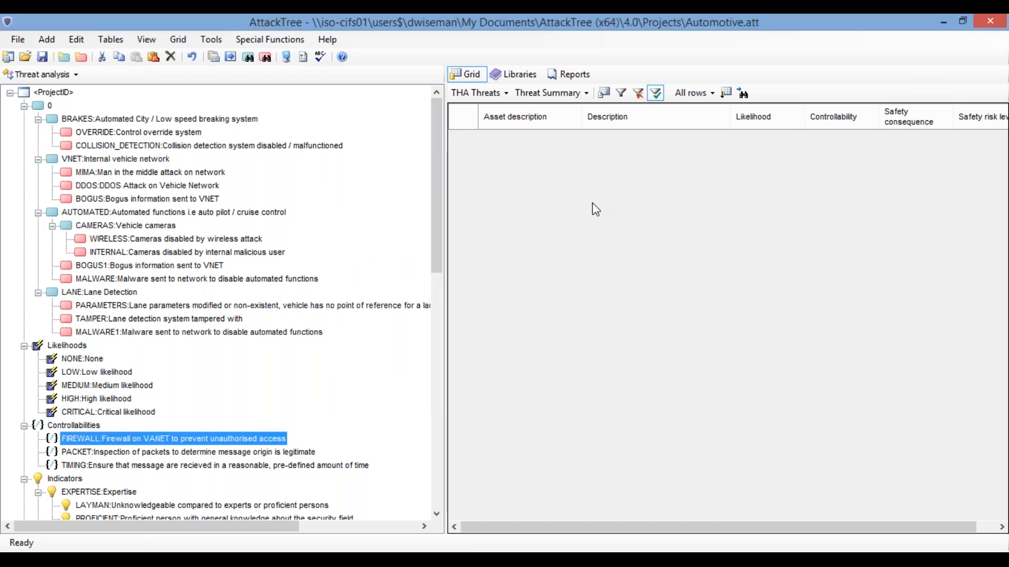
- Check which consequences are assigned to the WIRELESS threat in each consequence category
{"action": "left_click", "coordinate": [213, 242]}
{"action": "double_click", "coordinate": [213, 241]}
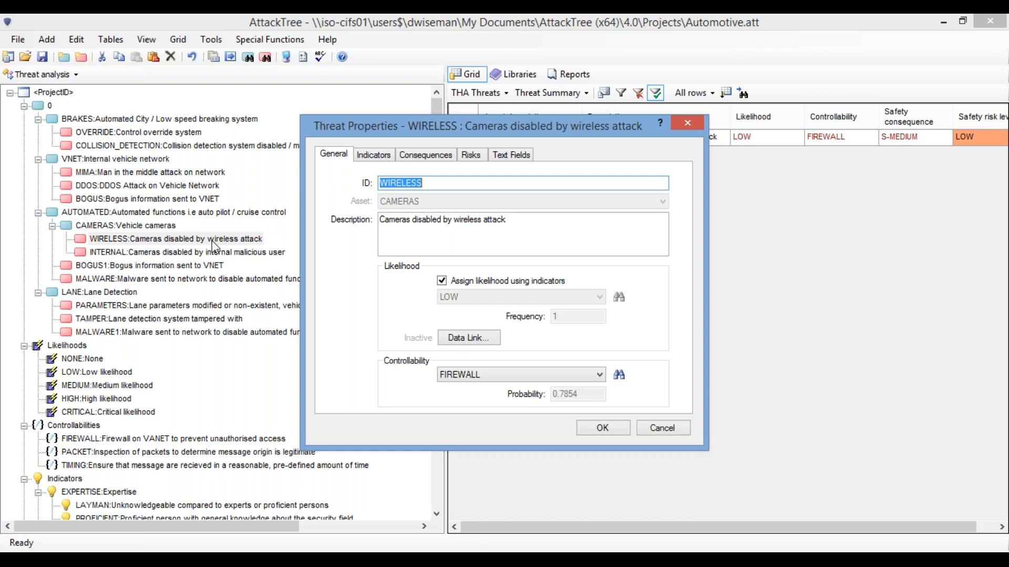
{"action": "left_click", "coordinate": [436, 158]}
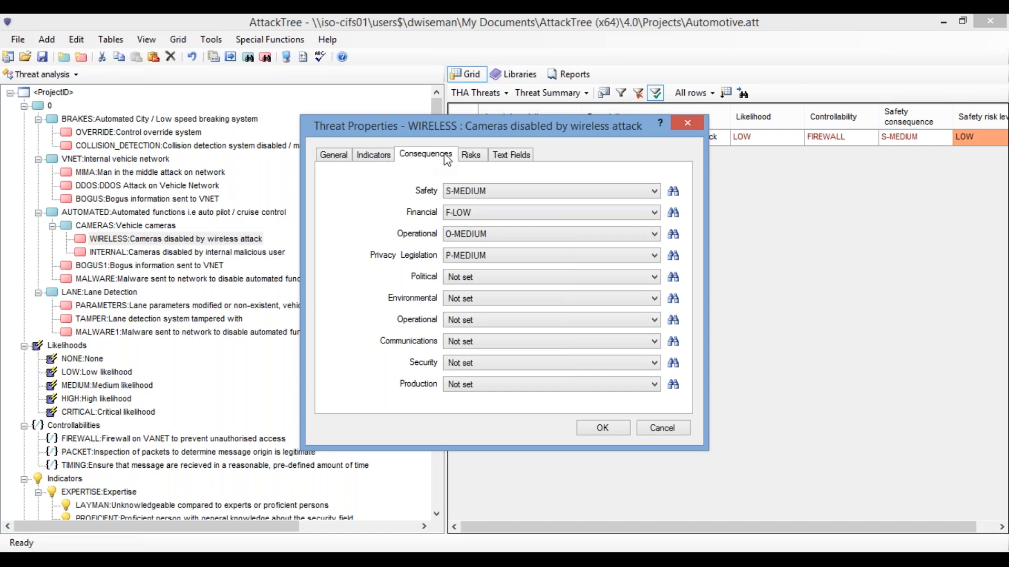
{"action": "left_click", "coordinate": [687, 123]}
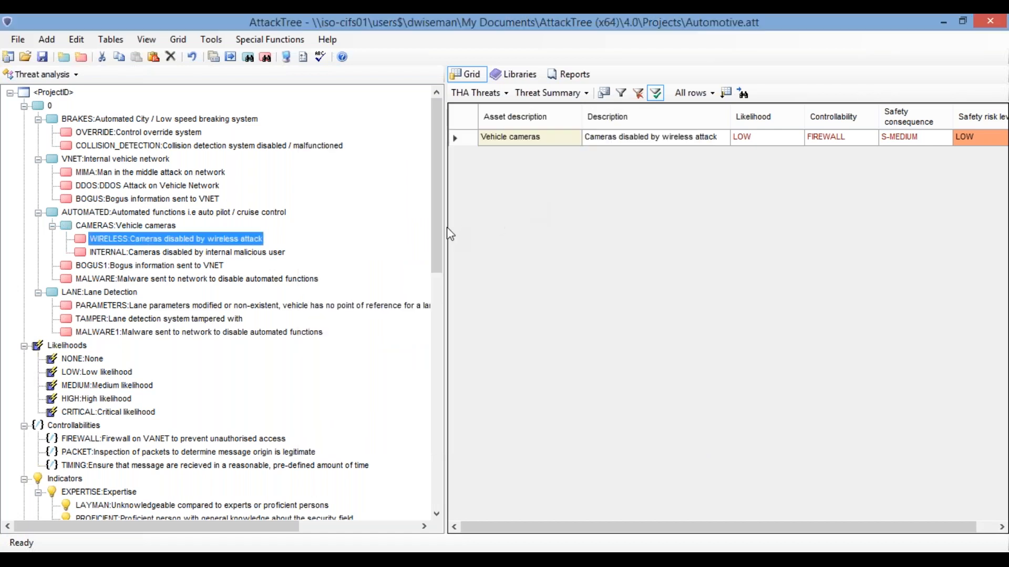
- Examine the Safety consequence category's description and weight alias, and the weight of its S-MEDIUM consequence
{"action": "left_click_drag", "start_coordinate": [437, 232], "coordinate": [459, 453]}
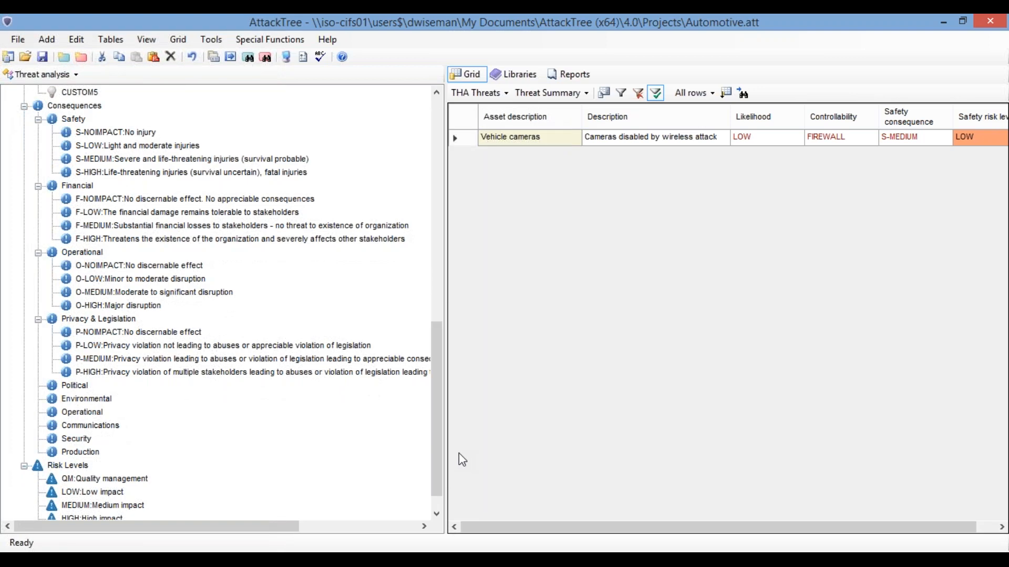
{"action": "double_click", "coordinate": [73, 120]}
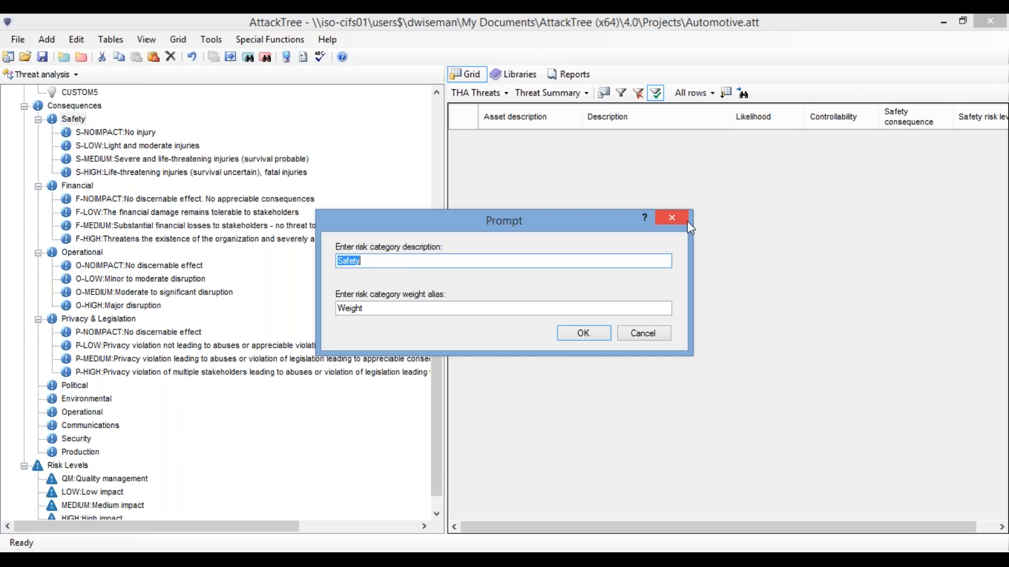
{"action": "left_click", "coordinate": [673, 218]}
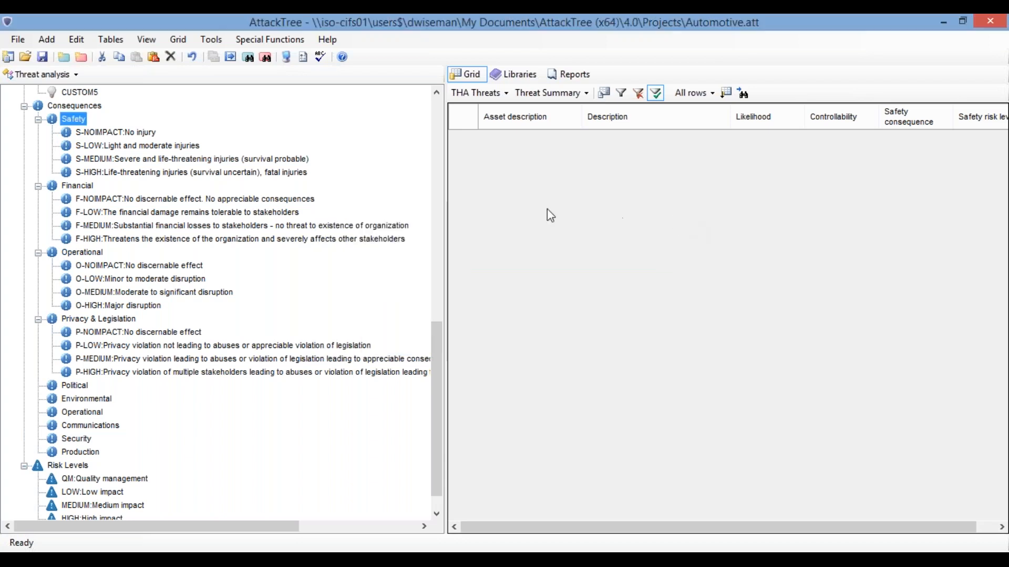
{"action": "double_click", "coordinate": [107, 159]}
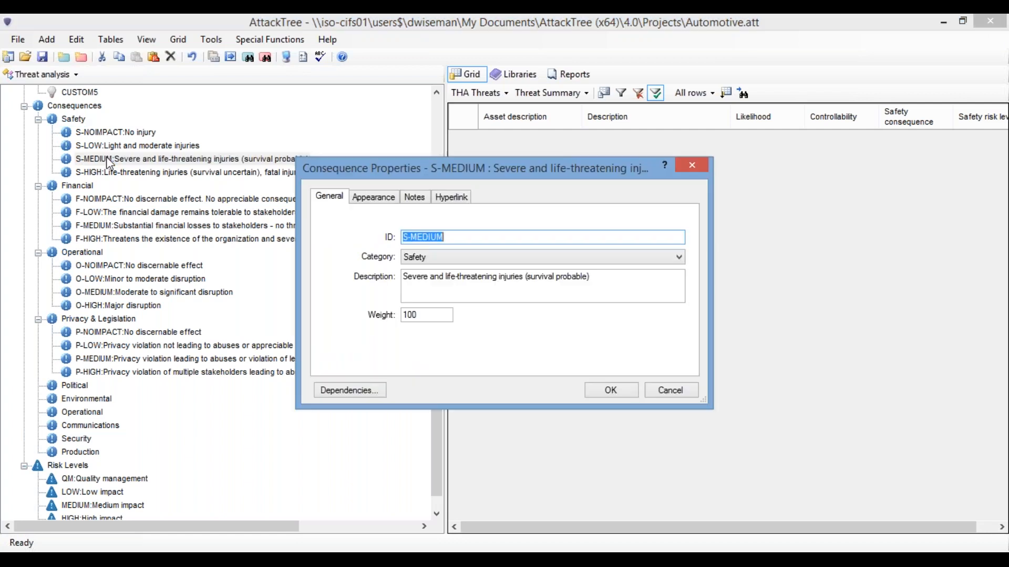
{"action": "double_click", "coordinate": [438, 315]}
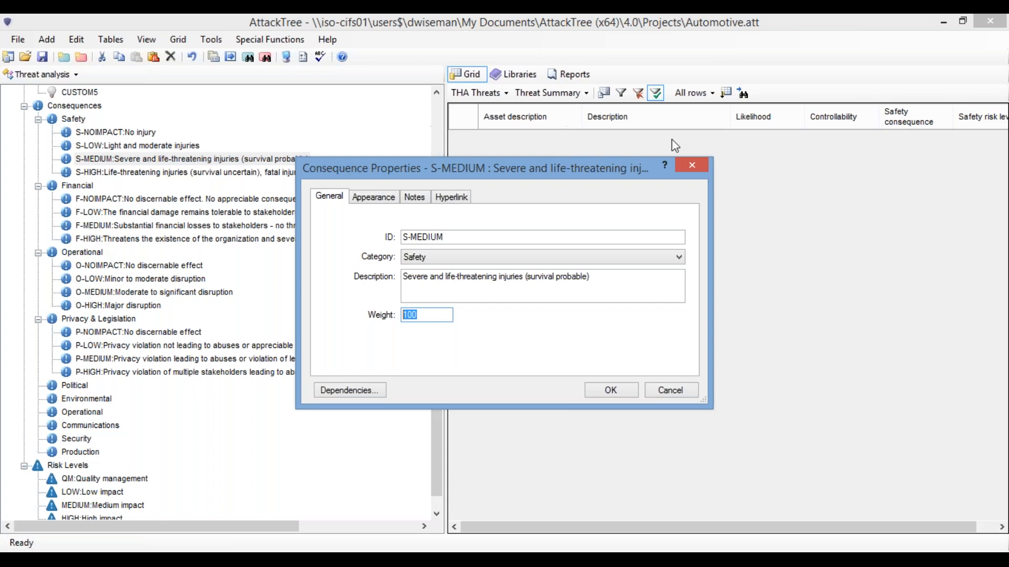
{"action": "left_click", "coordinate": [693, 166]}
- Examine the WIRELESS threat's assigned consequences and the risk levels and values calculated for each category
{"action": "left_click_drag", "start_coordinate": [436, 153], "coordinate": [440, 138]}
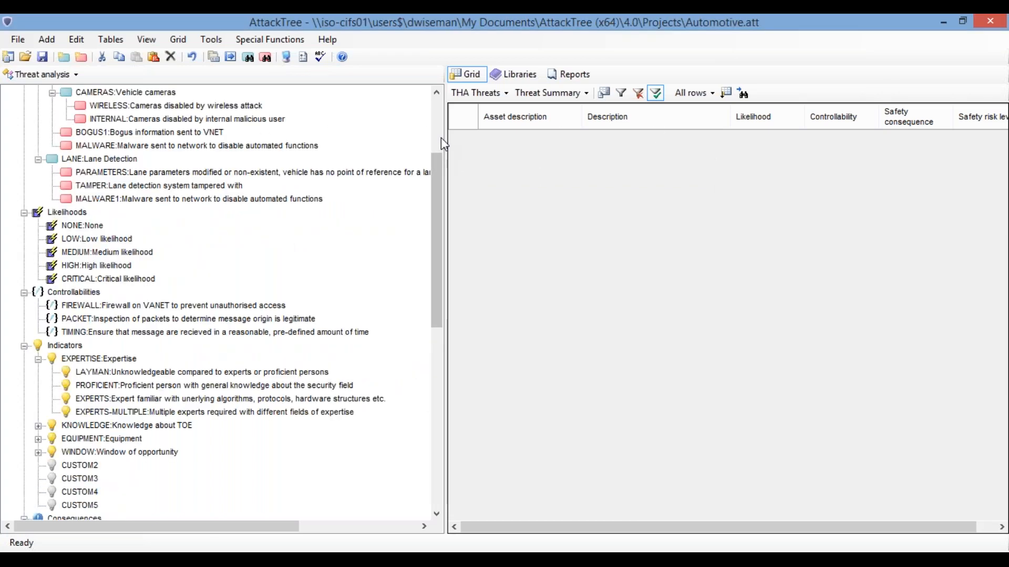
{"action": "double_click", "coordinate": [130, 236]}
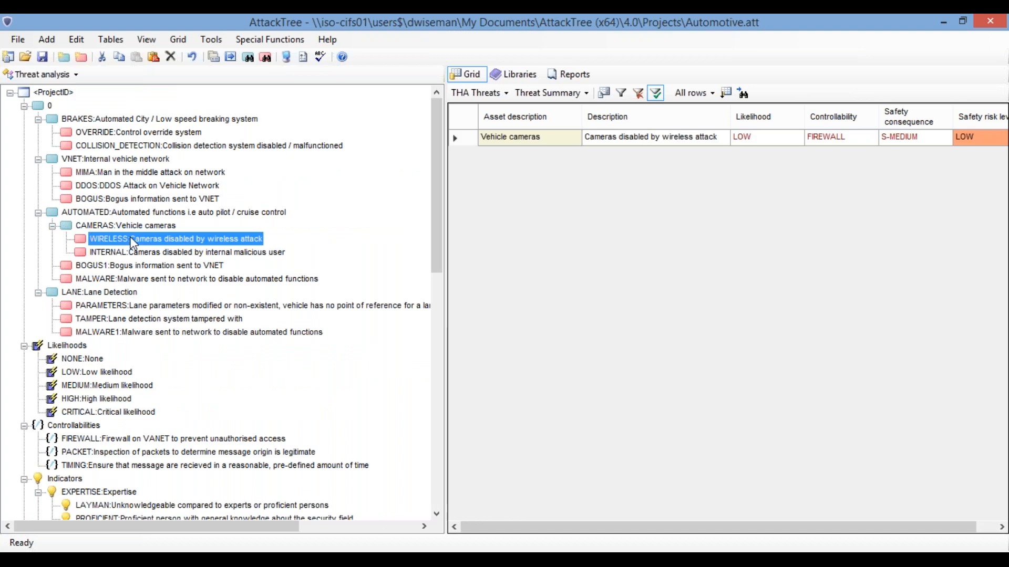
{"action": "left_click", "coordinate": [426, 159]}
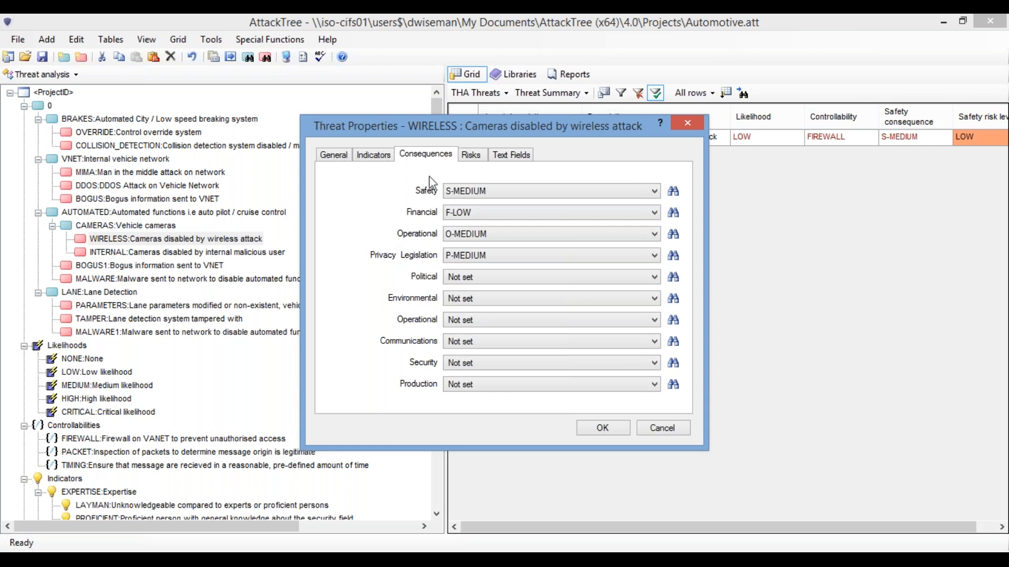
{"action": "left_click", "coordinate": [473, 156]}
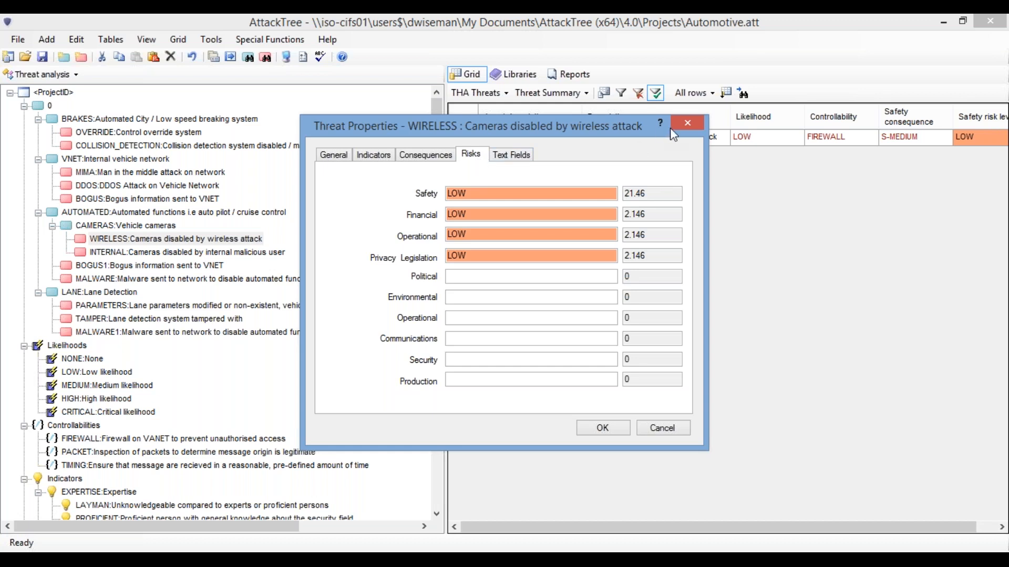
{"action": "left_click", "coordinate": [689, 125]}
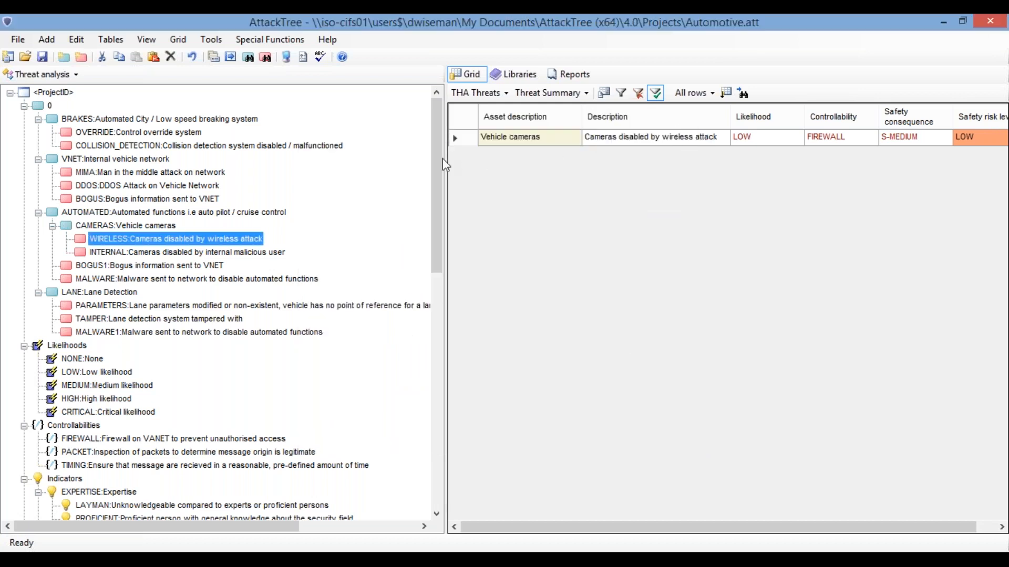
- Examine the properties of the MEDIUM risk level and the colours available for its color code
{"action": "left_click_drag", "start_coordinate": [440, 159], "coordinate": [443, 407]}
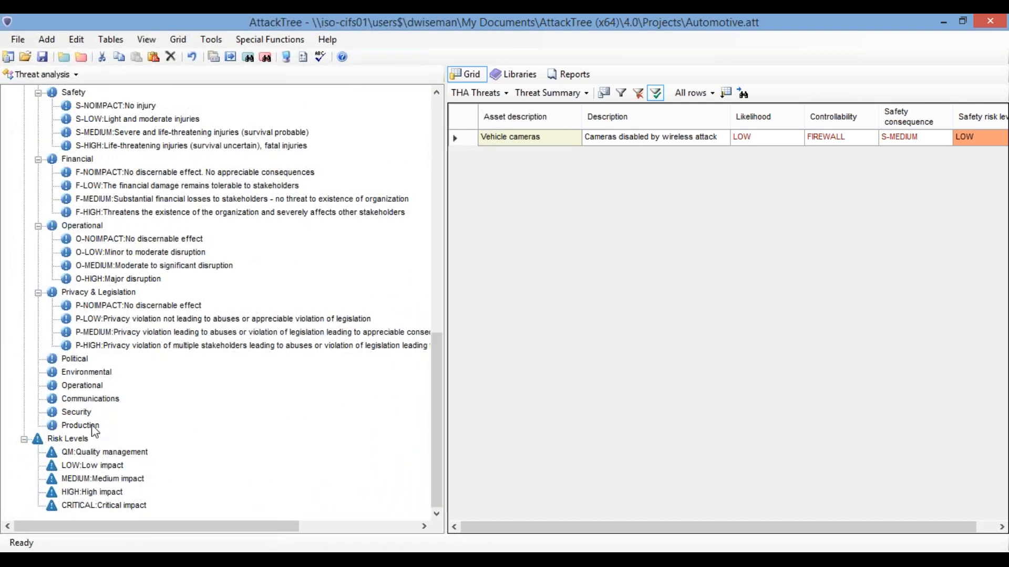
{"action": "left_click", "coordinate": [68, 440]}
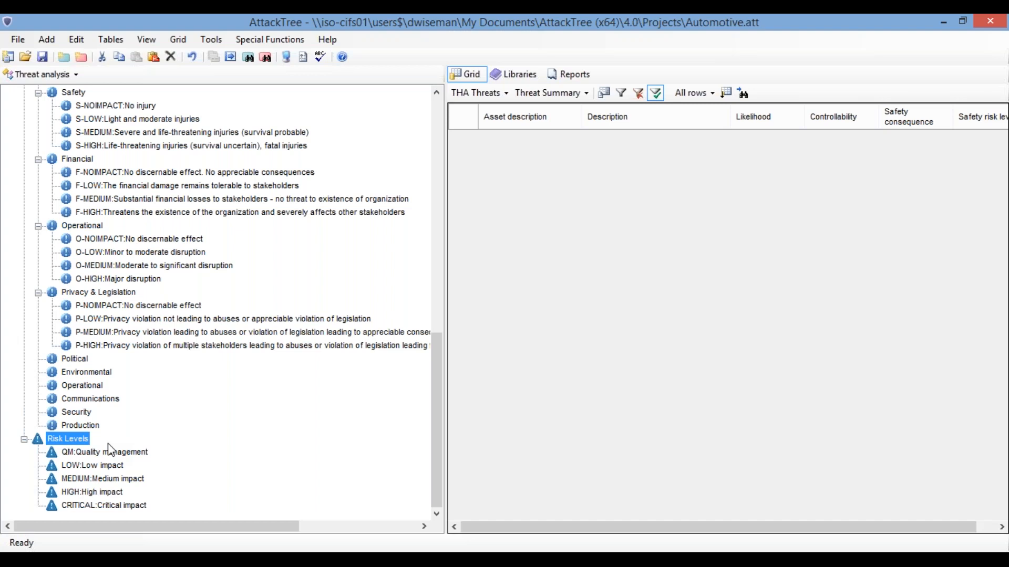
{"action": "double_click", "coordinate": [89, 480]}
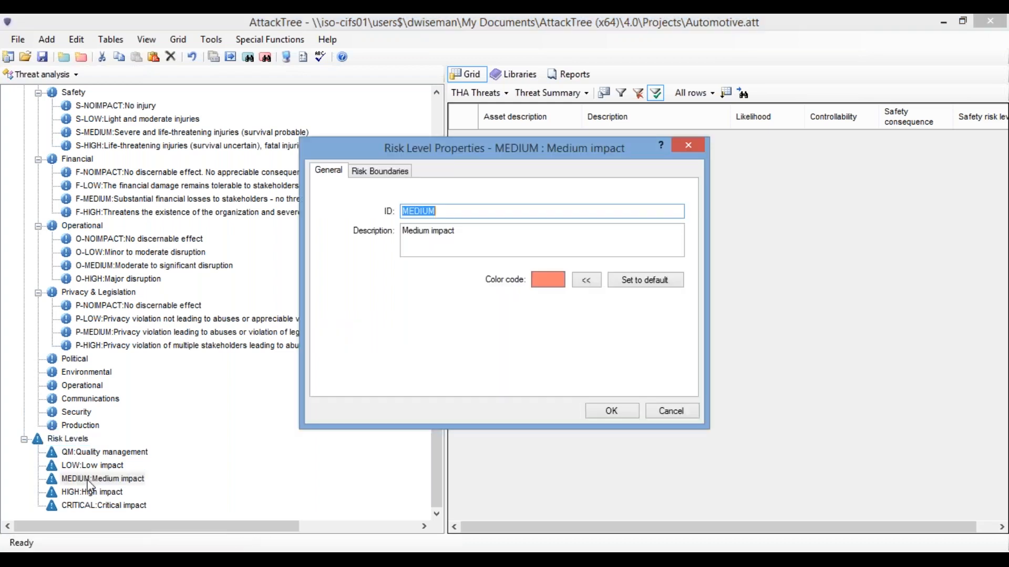
{"action": "left_click", "coordinate": [581, 283]}
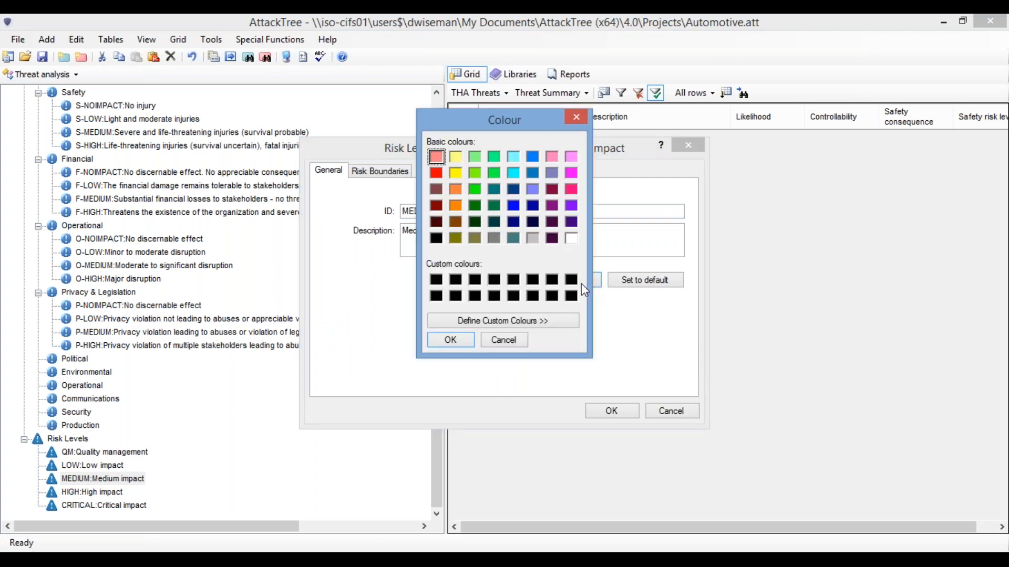
{"action": "left_click", "coordinate": [571, 121]}
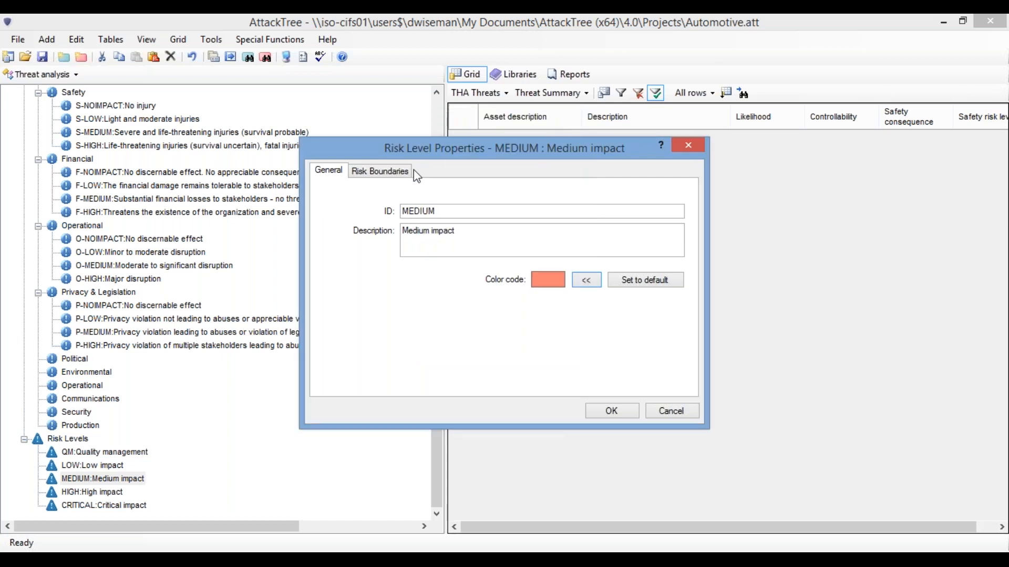
- Examine the risk boundaries of the MEDIUM risk level, particularly the Safety boundary, and close its properties
{"action": "left_click", "coordinate": [400, 173]}
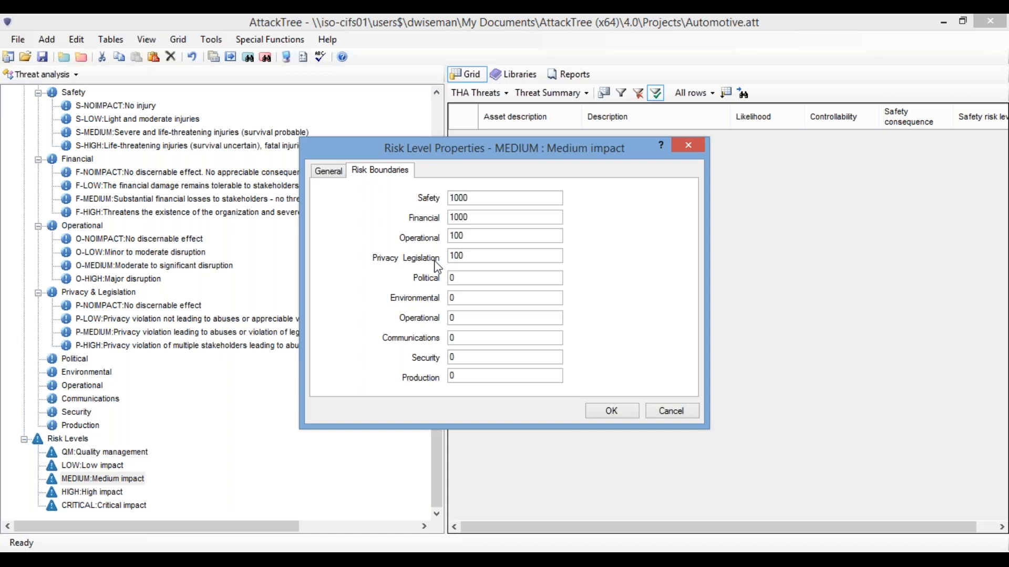
{"action": "double_click", "coordinate": [463, 198]}
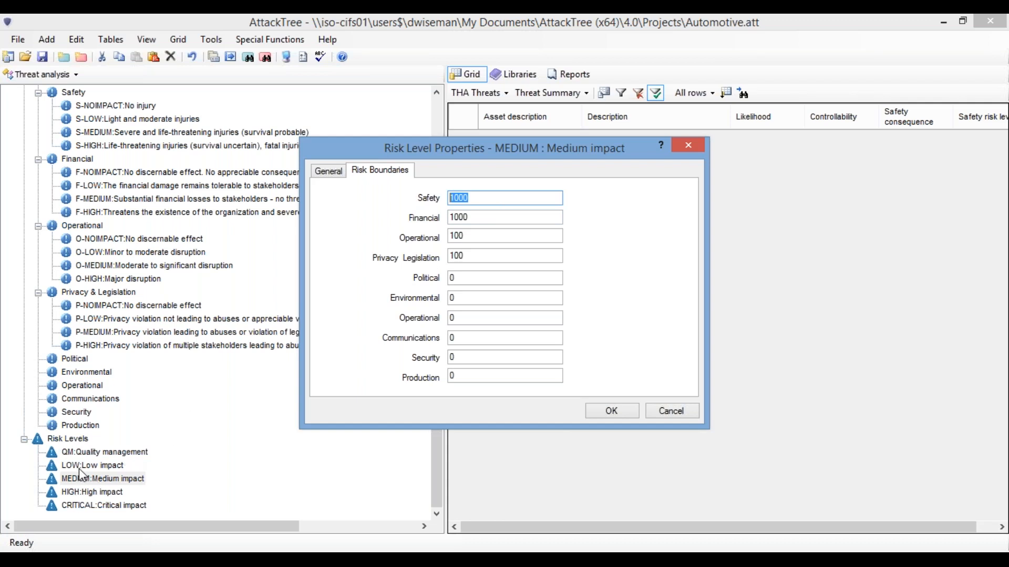
{"action": "left_click", "coordinate": [697, 144]}
{"action": "left_click_drag", "start_coordinate": [443, 352], "coordinate": [447, 118]}
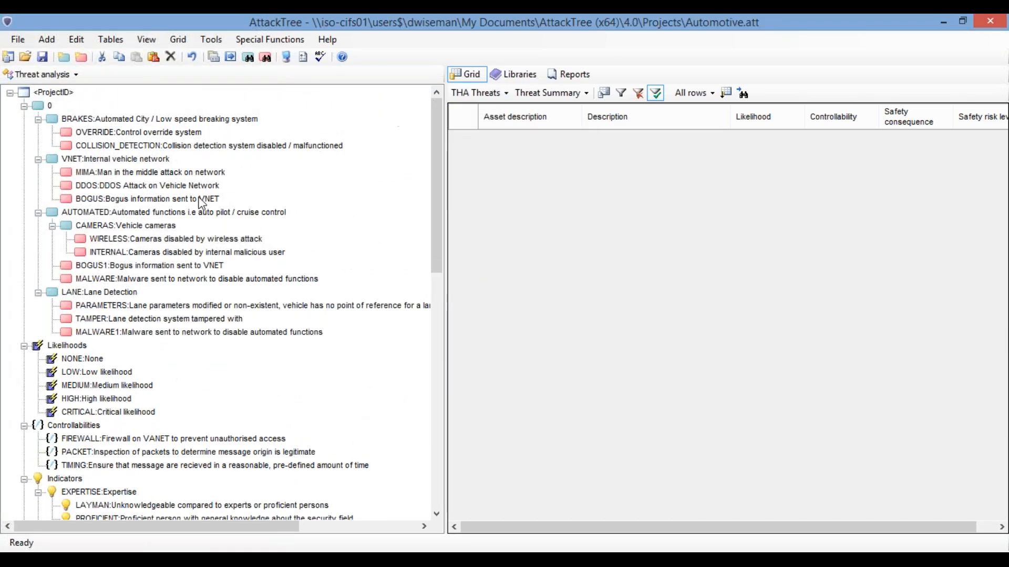
- Review how the WIRELESS threat's risks follow from its consequences, controllability and indicators, and close its properties
{"action": "double_click", "coordinate": [152, 239]}
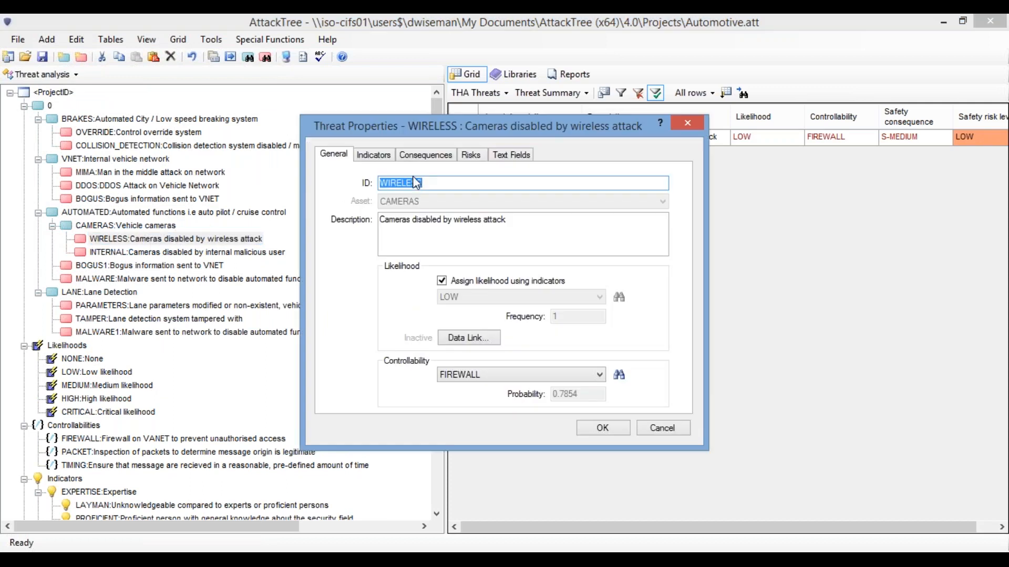
{"action": "left_click", "coordinate": [473, 155]}
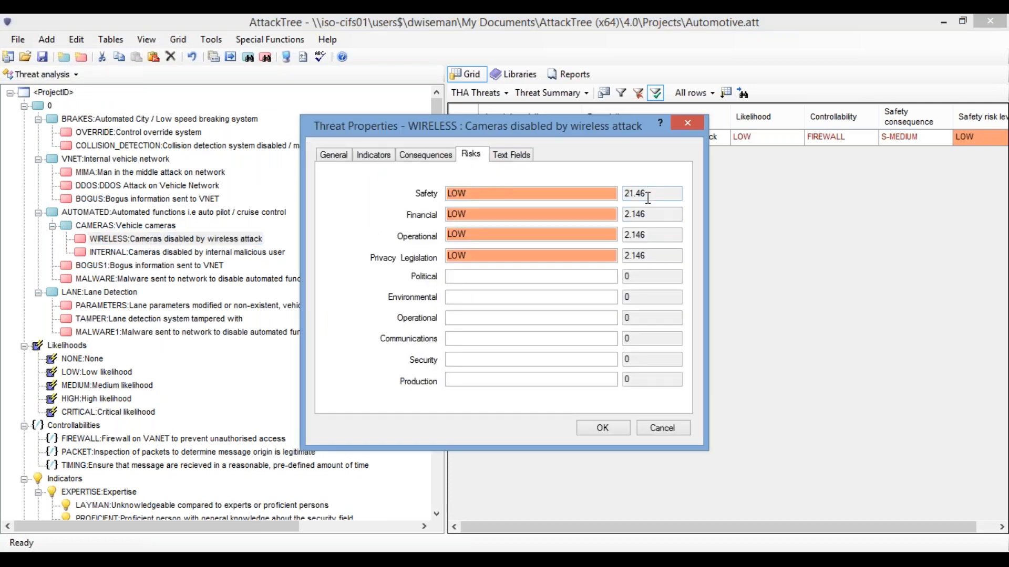
{"action": "left_click", "coordinate": [425, 156]}
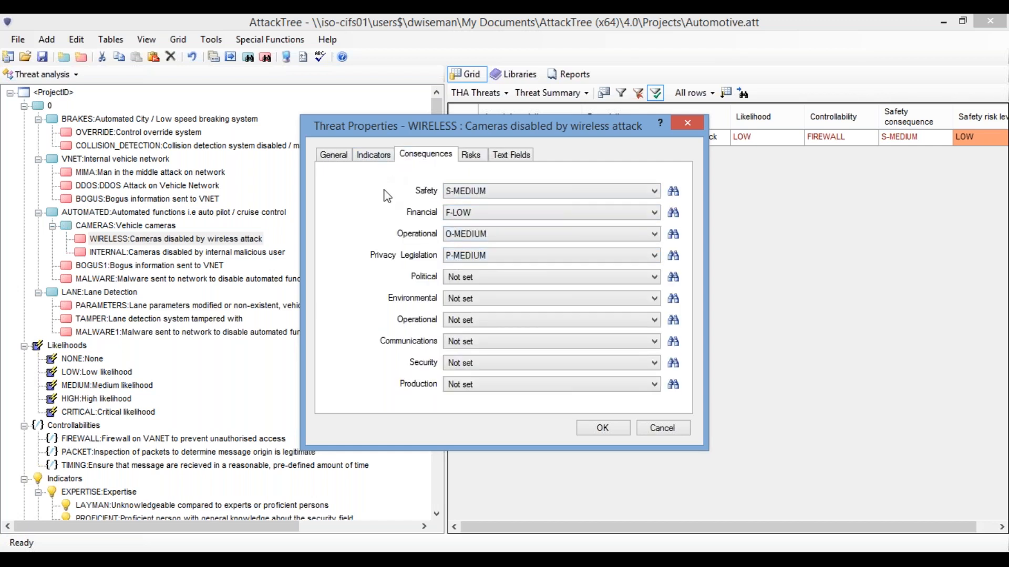
{"action": "left_click", "coordinate": [340, 159]}
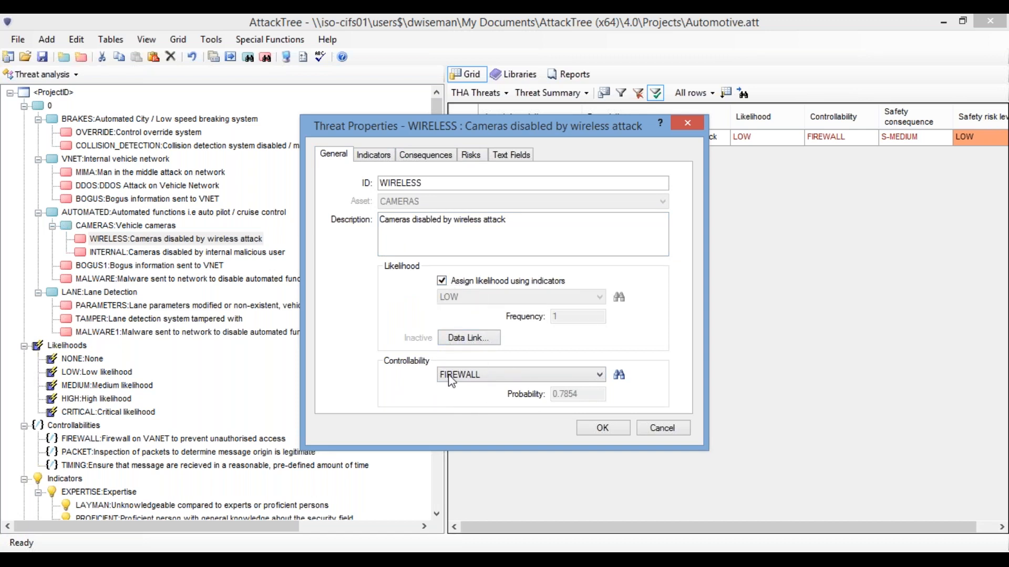
{"action": "left_click", "coordinate": [481, 157]}
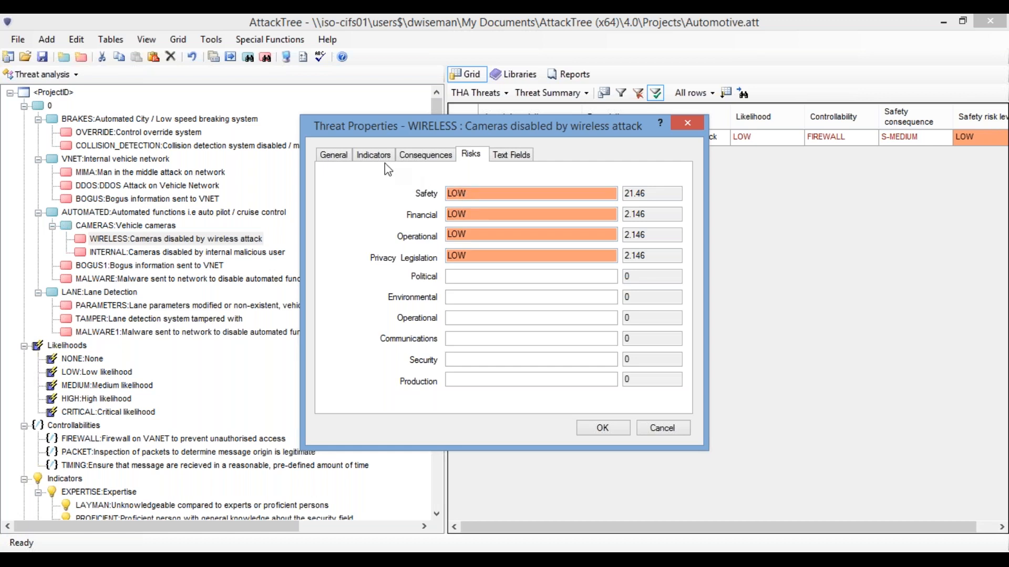
{"action": "left_click", "coordinate": [373, 155]}
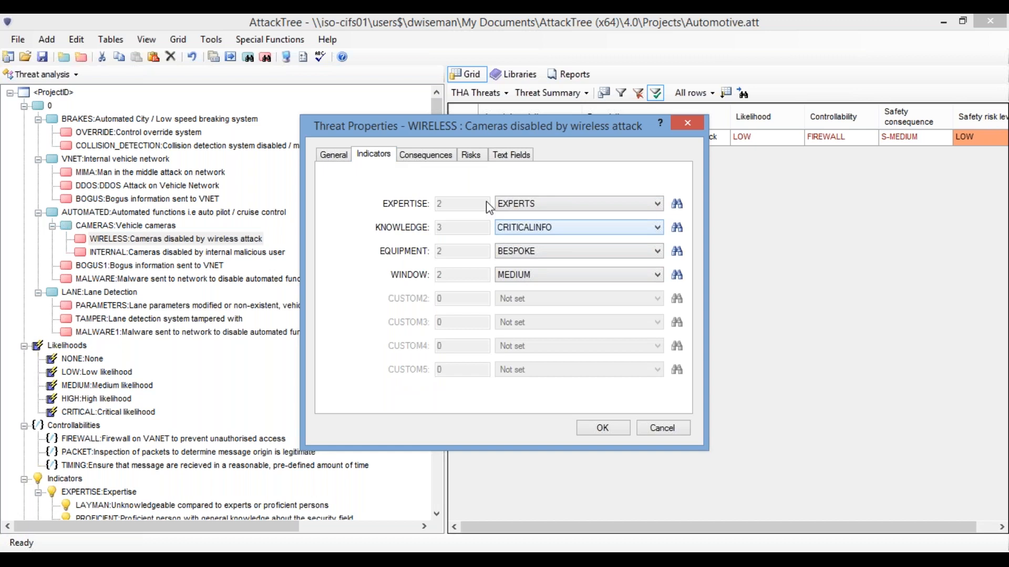
{"action": "left_click", "coordinate": [480, 156]}
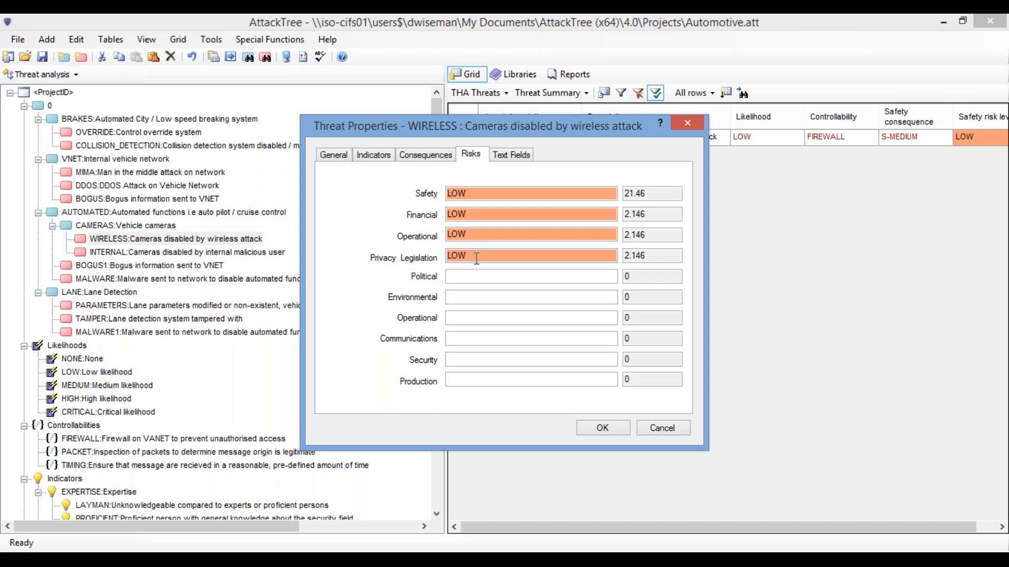
{"action": "left_click", "coordinate": [689, 124]}
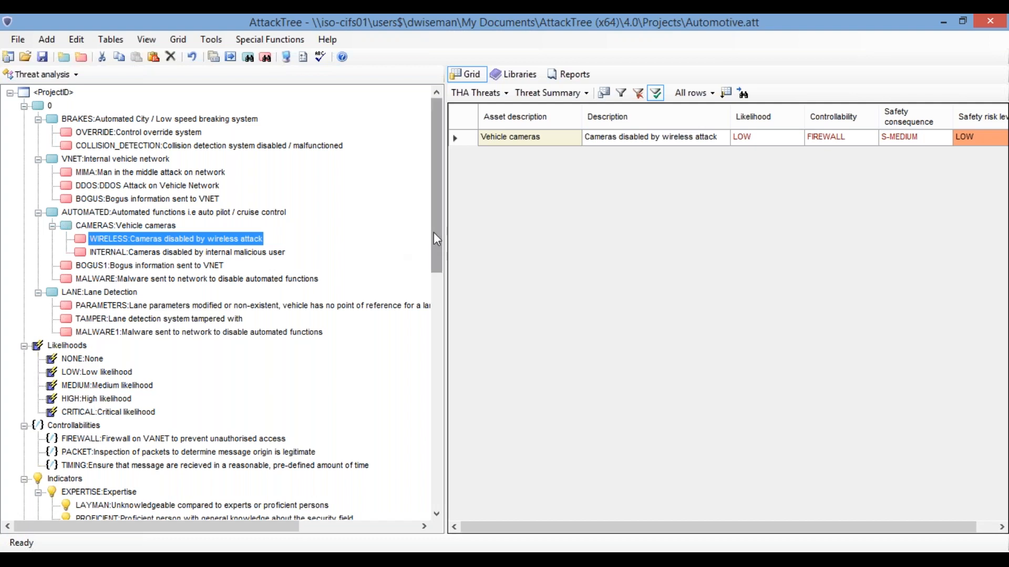
- Examine the risk matrix for the Safety and Financial consequences and by controllability, and close it without changes
{"action": "left_click_drag", "start_coordinate": [440, 239], "coordinate": [443, 160]}
{"action": "left_click", "coordinate": [270, 39]}
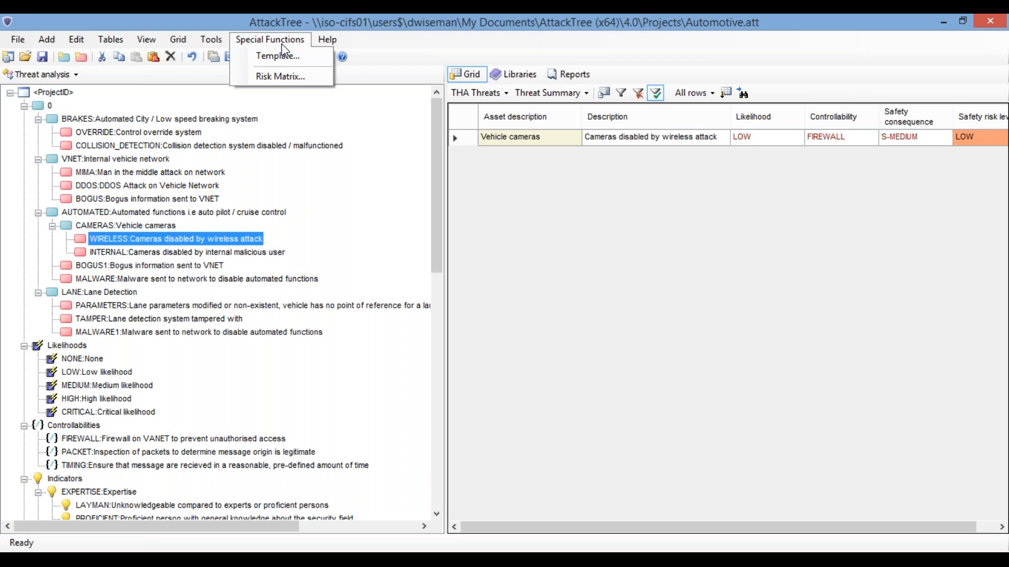
{"action": "left_click", "coordinate": [276, 76]}
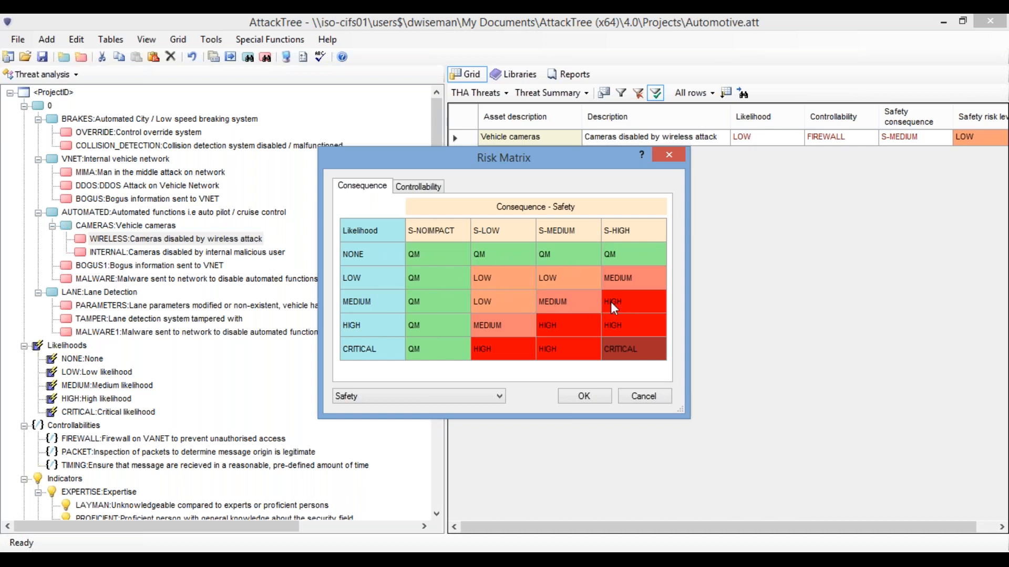
{"action": "left_click", "coordinate": [499, 397]}
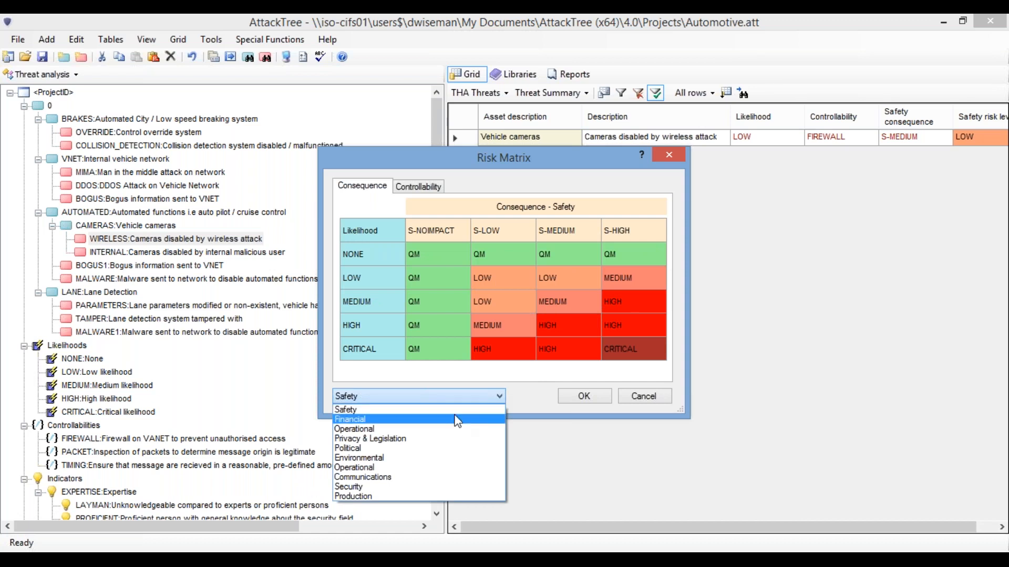
{"action": "left_click", "coordinate": [456, 419]}
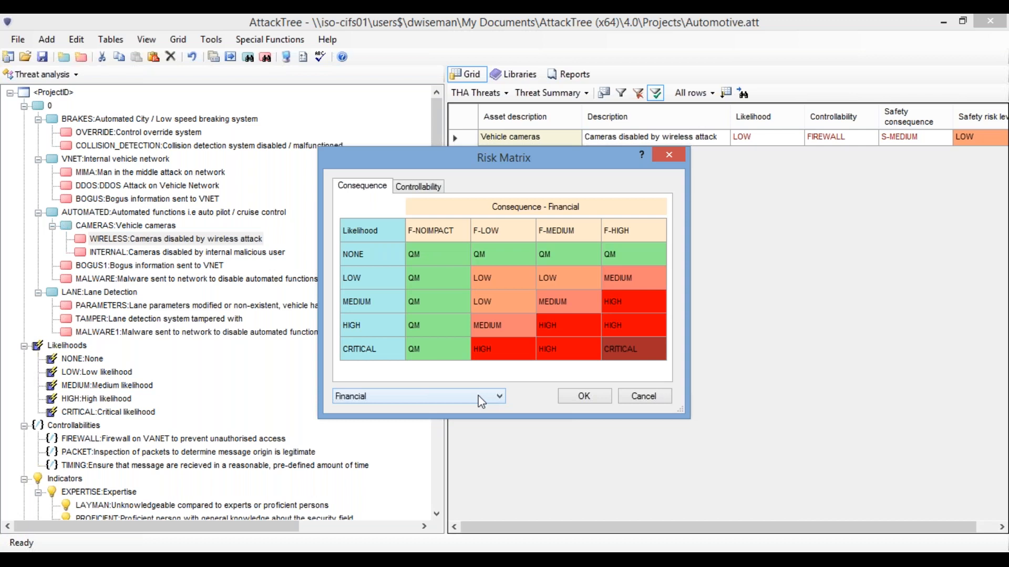
{"action": "left_click", "coordinate": [477, 395]}
{"action": "left_click", "coordinate": [462, 410]}
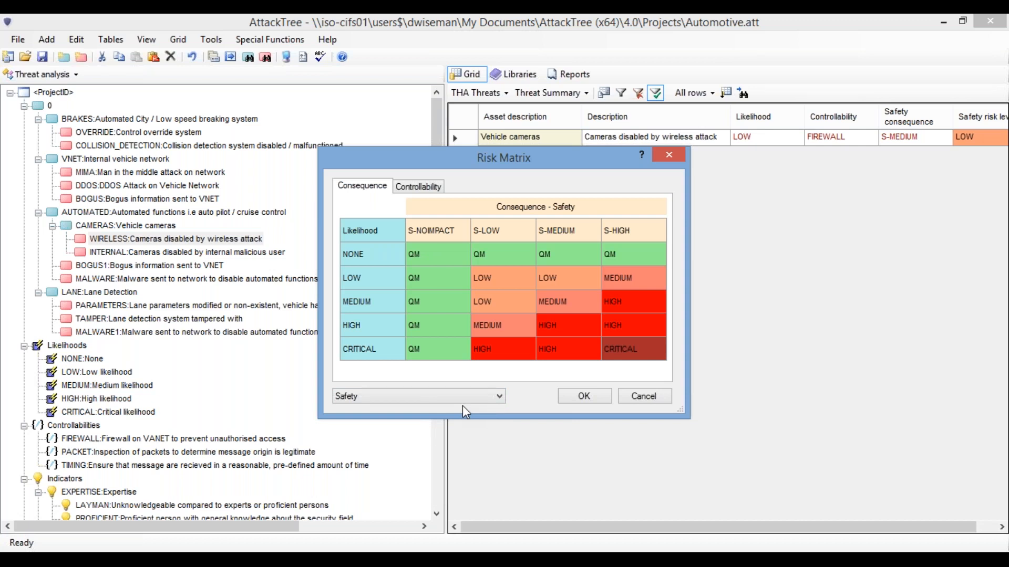
{"action": "left_click", "coordinate": [438, 190]}
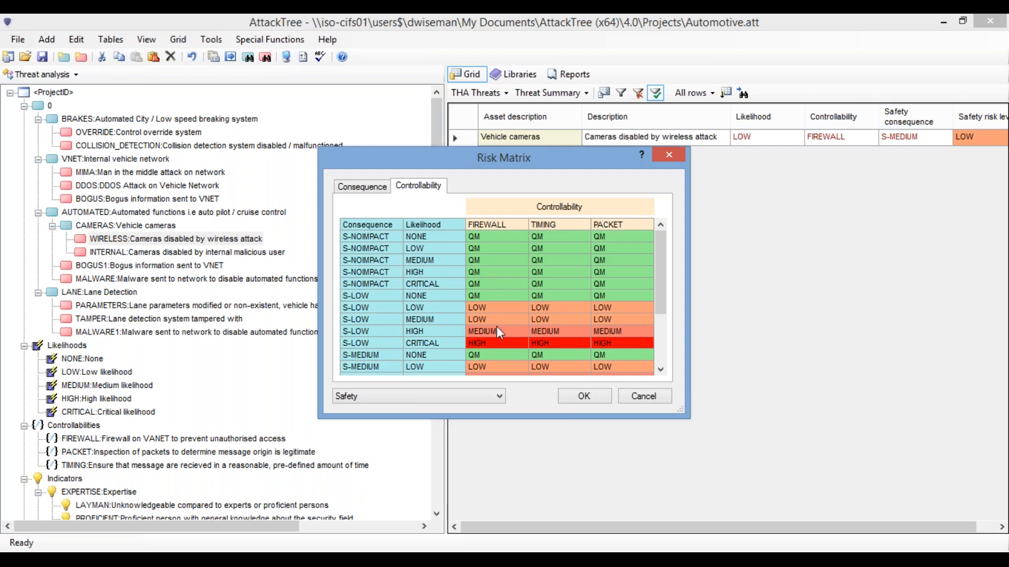
{"action": "left_click", "coordinate": [636, 400]}
- Widen the grid area and recheck the WIRELESS threat's risk levels in its properties
{"action": "left_click_drag", "start_coordinate": [448, 280], "coordinate": [301, 289]}
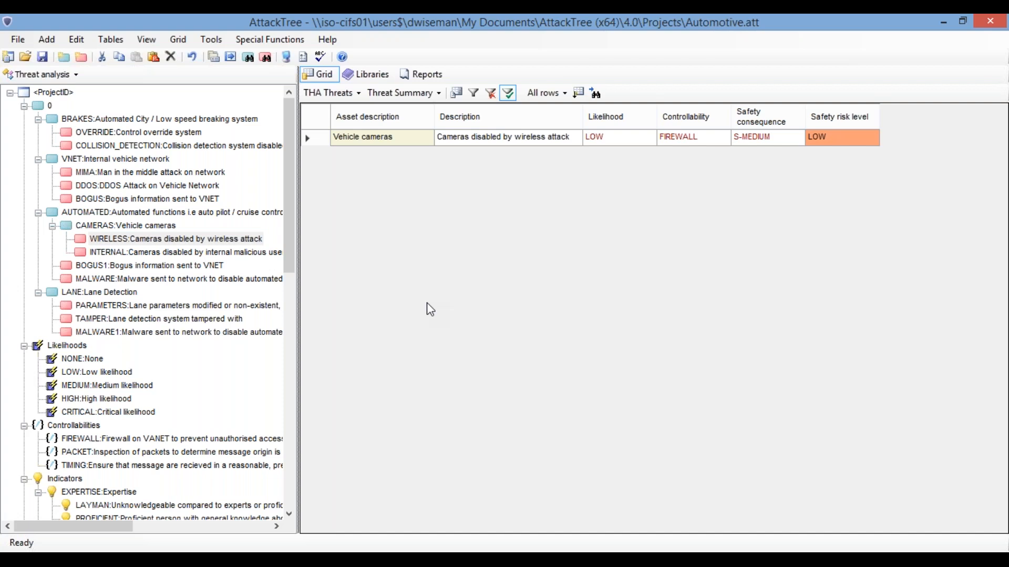
{"action": "double_click", "coordinate": [238, 241]}
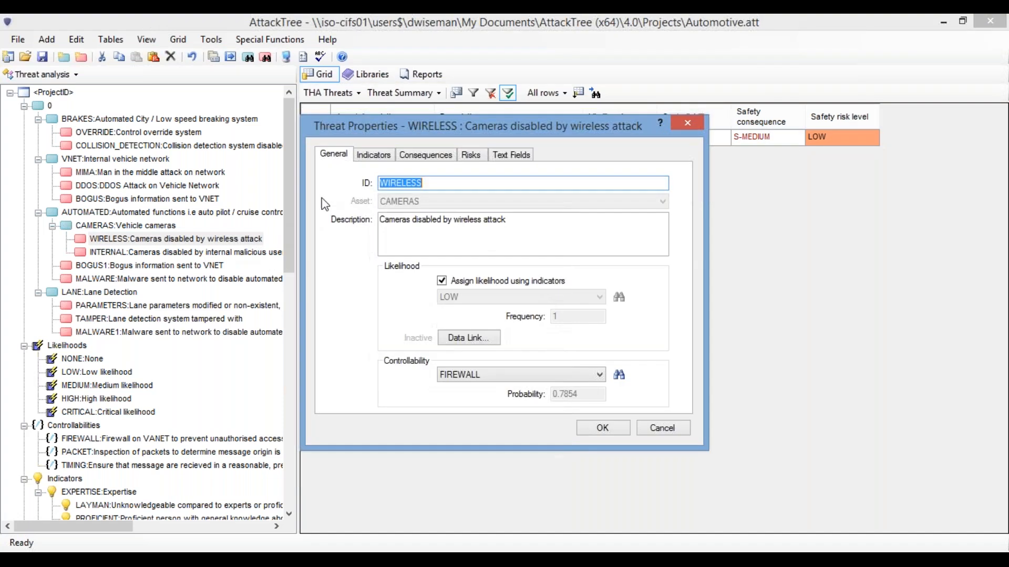
{"action": "left_click", "coordinate": [478, 157]}
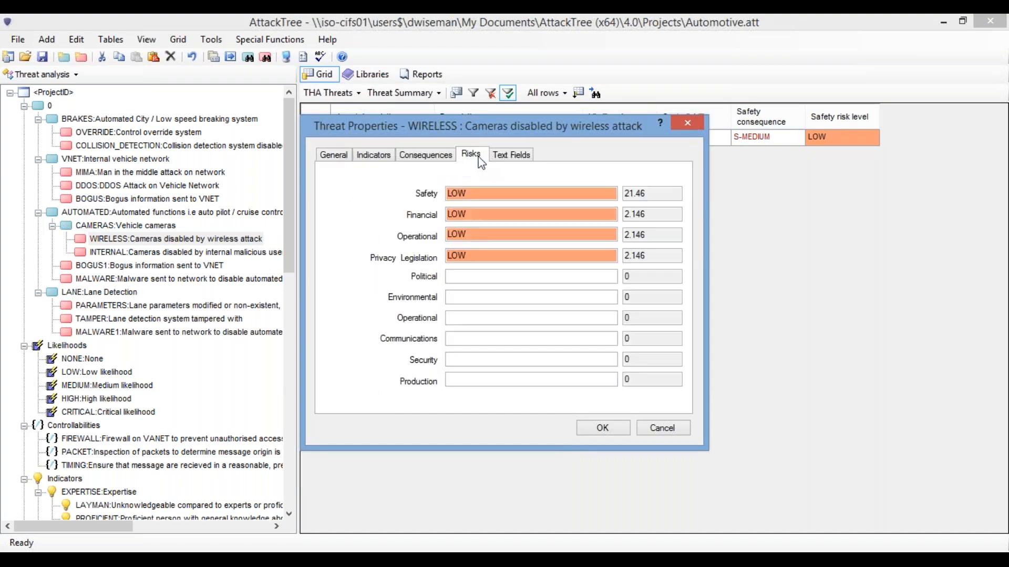
{"action": "left_click", "coordinate": [688, 124]}
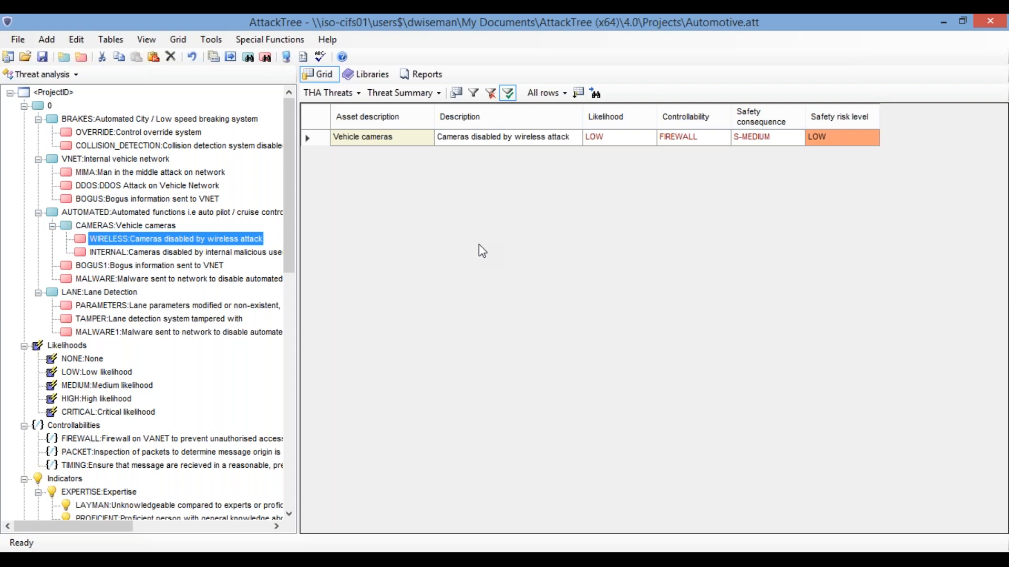
- List all threats under the top-level asset 0 in the THA Threats grid using the Threat Summary layout
{"action": "left_click", "coordinate": [332, 93]}
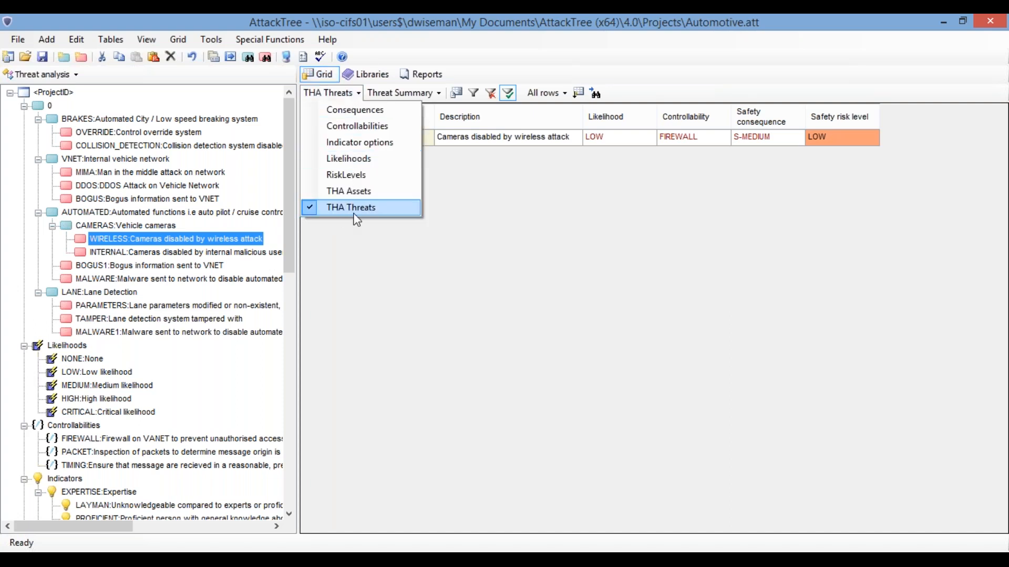
{"action": "left_click", "coordinate": [531, 217]}
{"action": "left_click", "coordinate": [425, 95]}
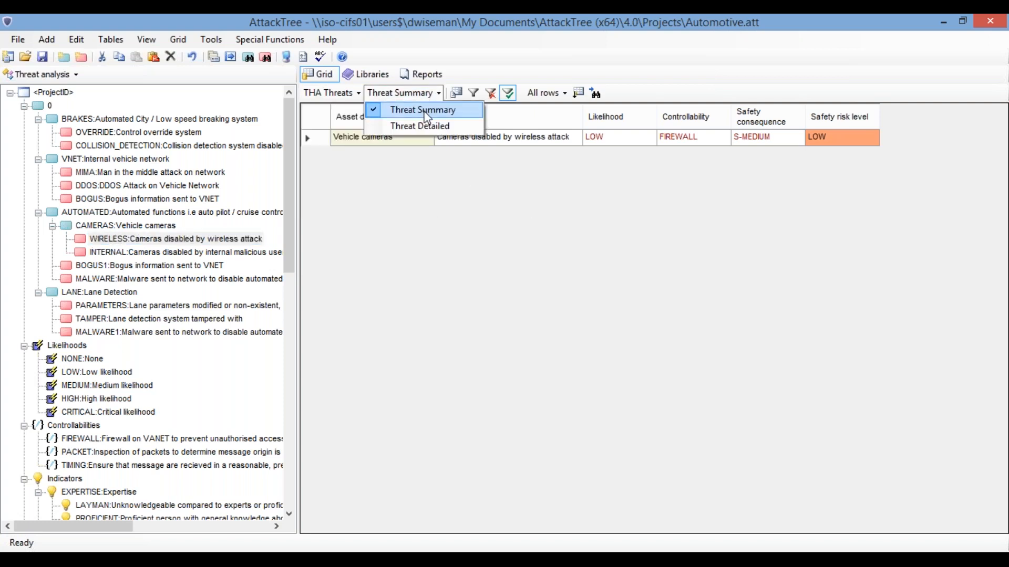
{"action": "left_click", "coordinate": [437, 111]}
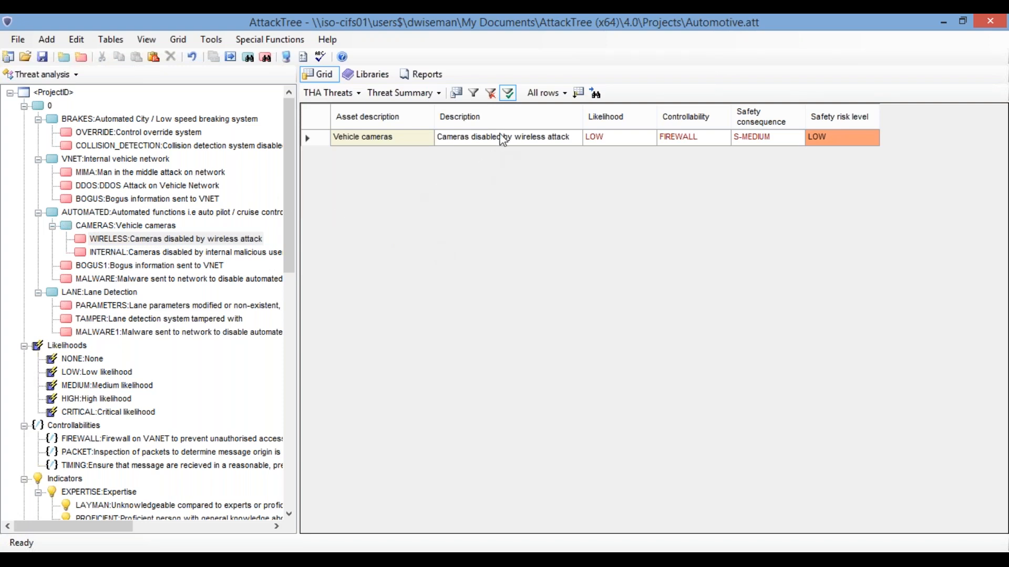
{"action": "left_click", "coordinate": [508, 95]}
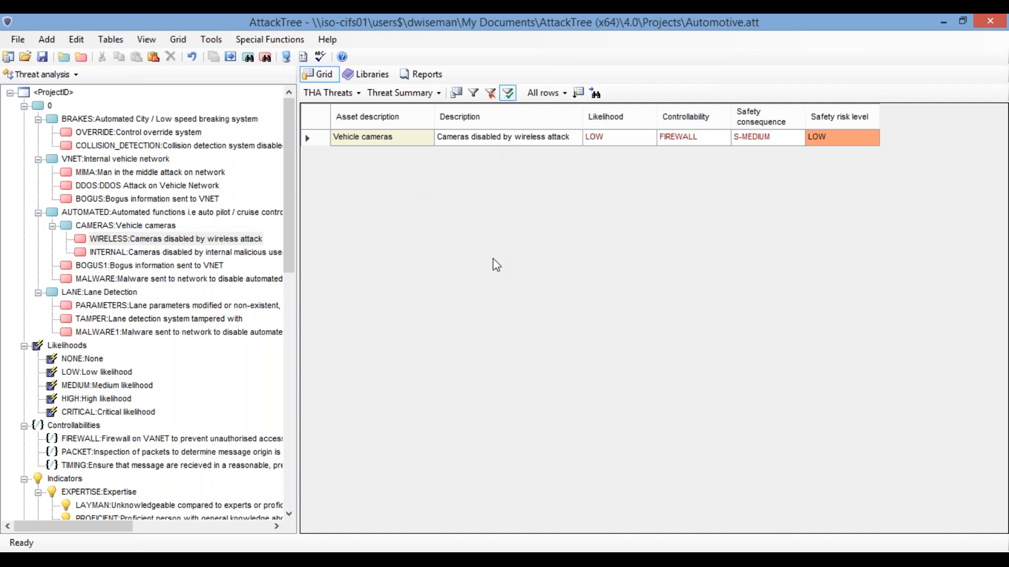
{"action": "left_click", "coordinate": [40, 107]}
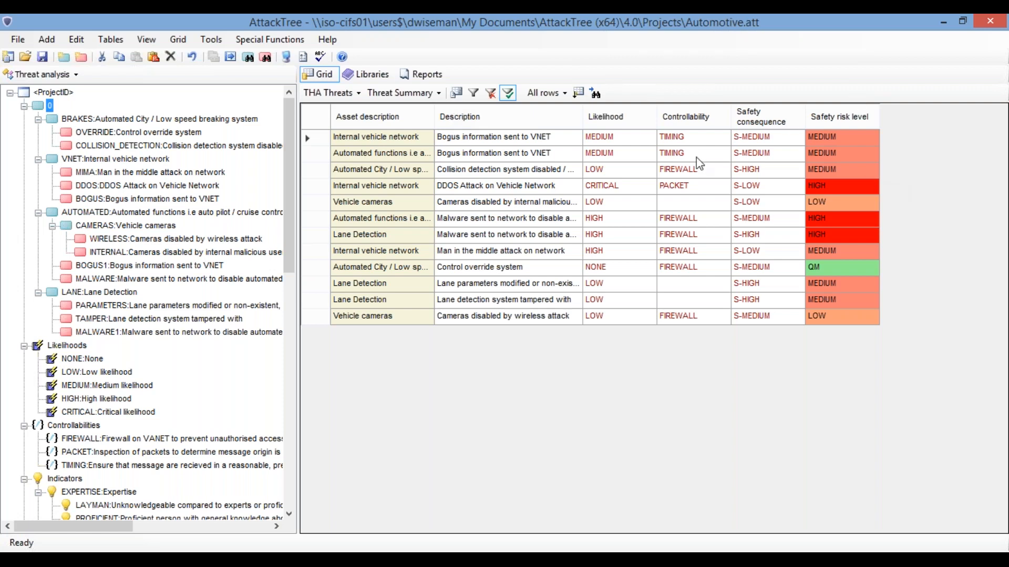
- Examine the grid layout options for THA Threats, including hidden columns such as Financial risk, and close them without changes
{"action": "left_click", "coordinate": [453, 98]}
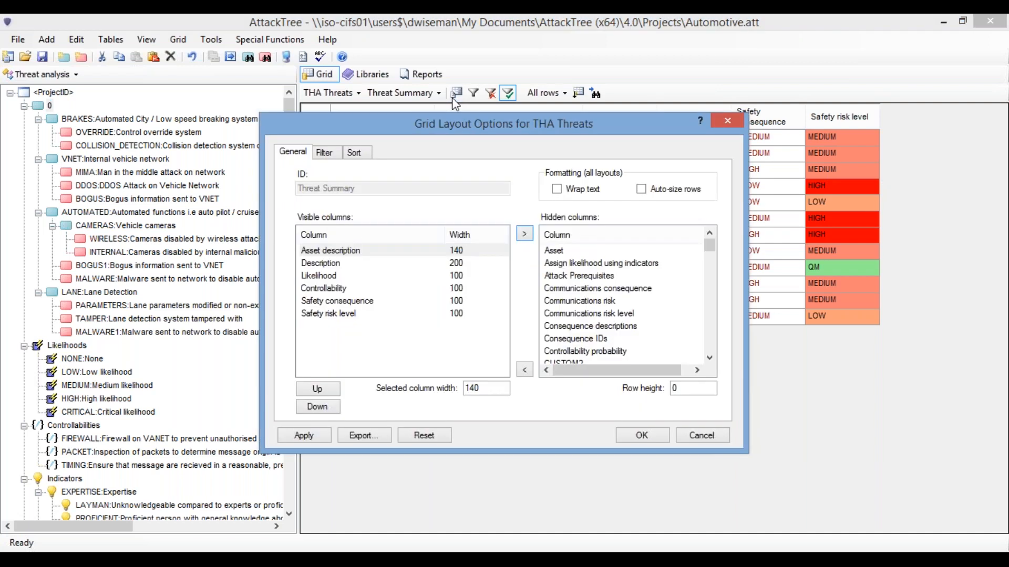
{"action": "left_click_drag", "start_coordinate": [709, 249], "coordinate": [716, 277]}
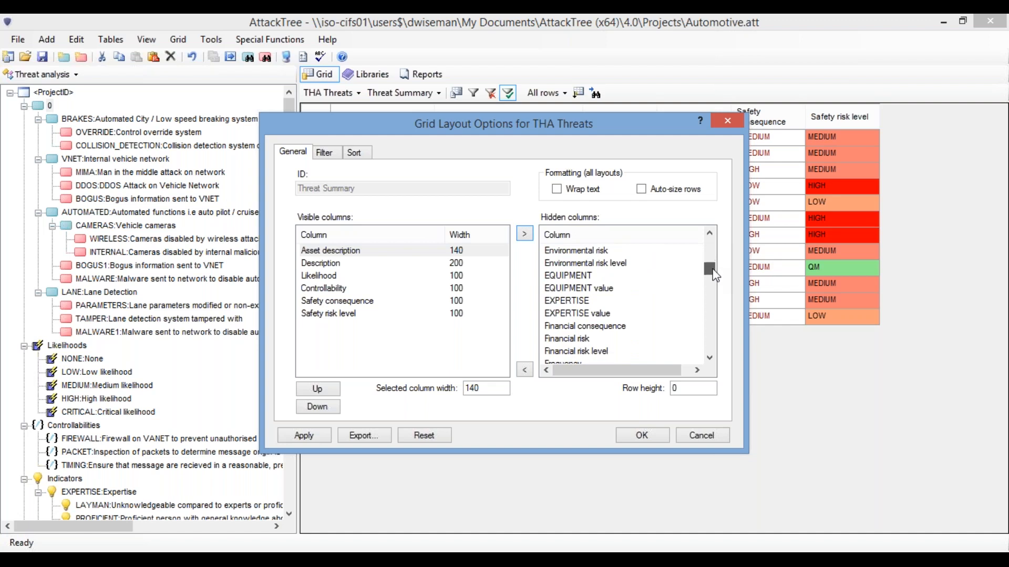
{"action": "left_click", "coordinate": [578, 339]}
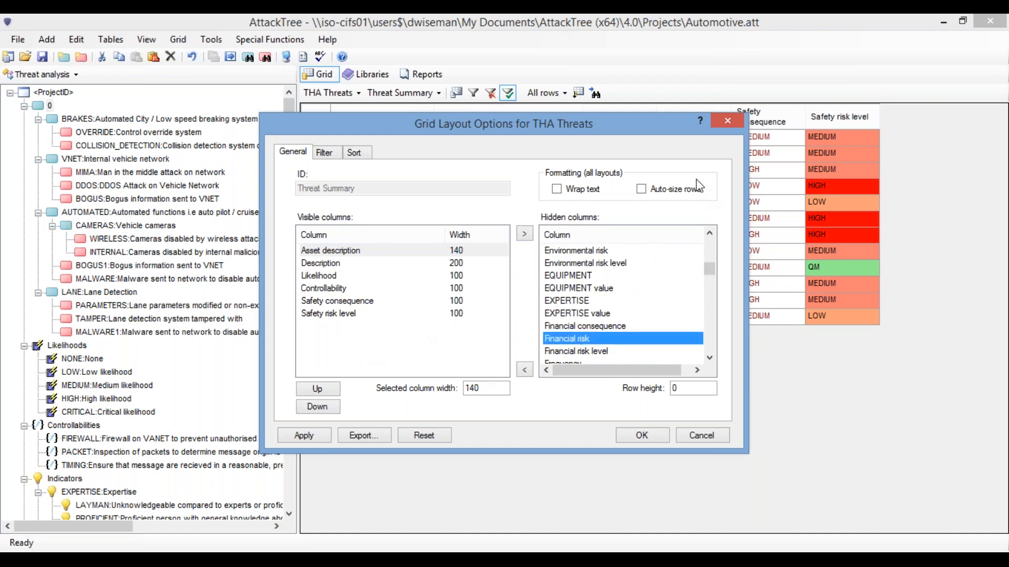
{"action": "left_click", "coordinate": [728, 122]}
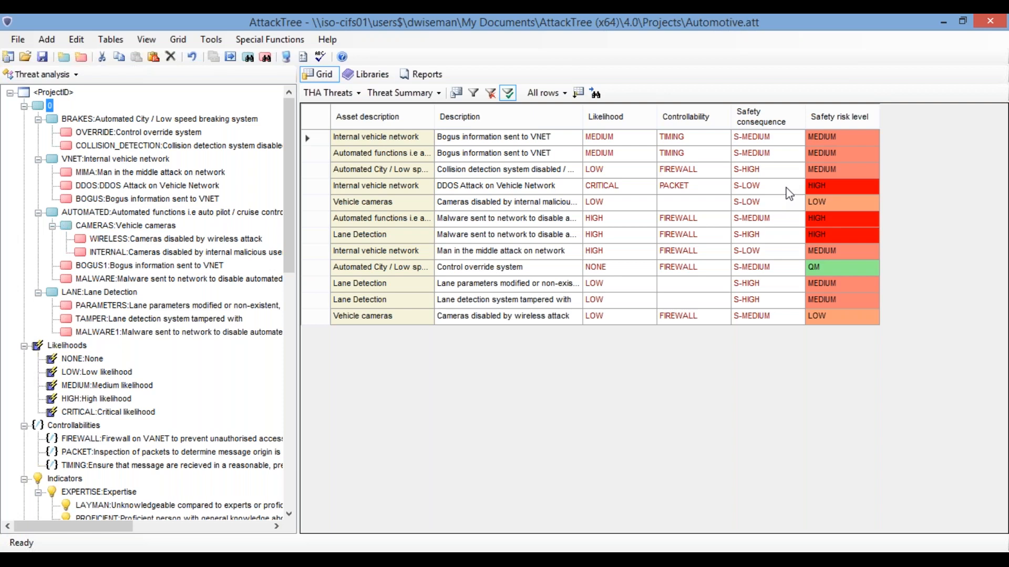
- Open the Threat Risks.att-repx report from the Properties folder of the supplied reports
{"action": "left_click", "coordinate": [422, 84]}
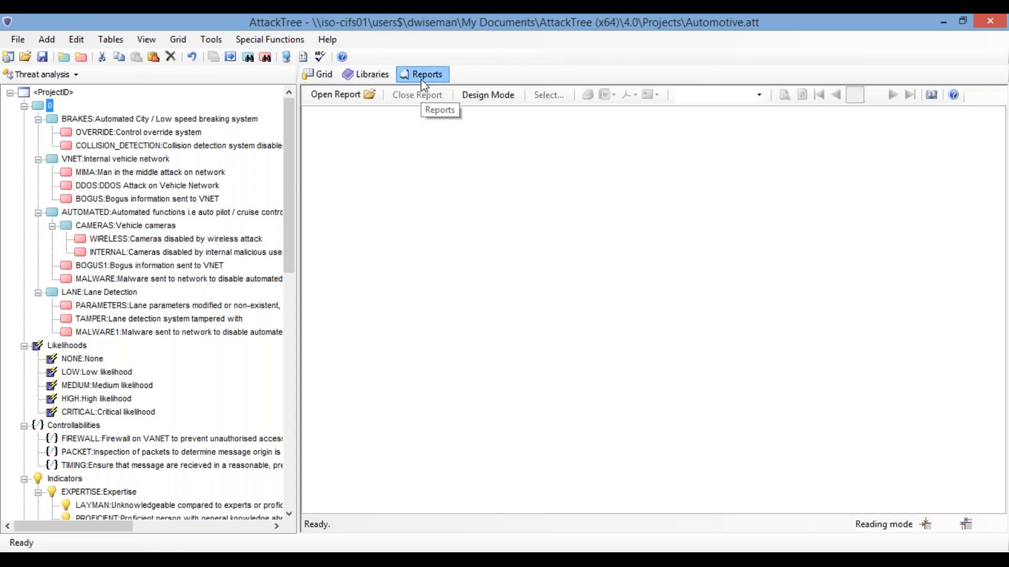
{"action": "left_click", "coordinate": [369, 99]}
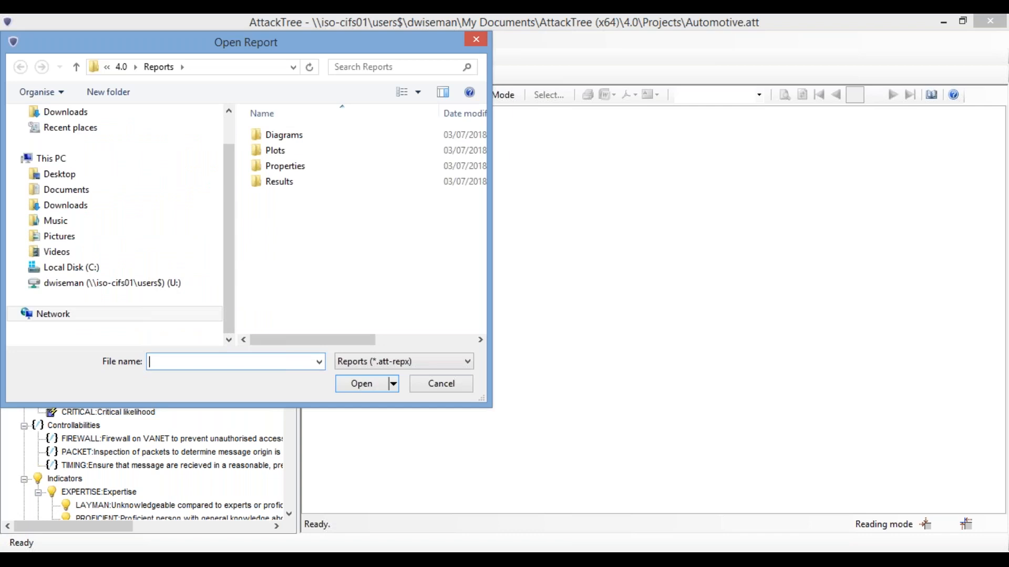
{"action": "left_click", "coordinate": [16, 313]}
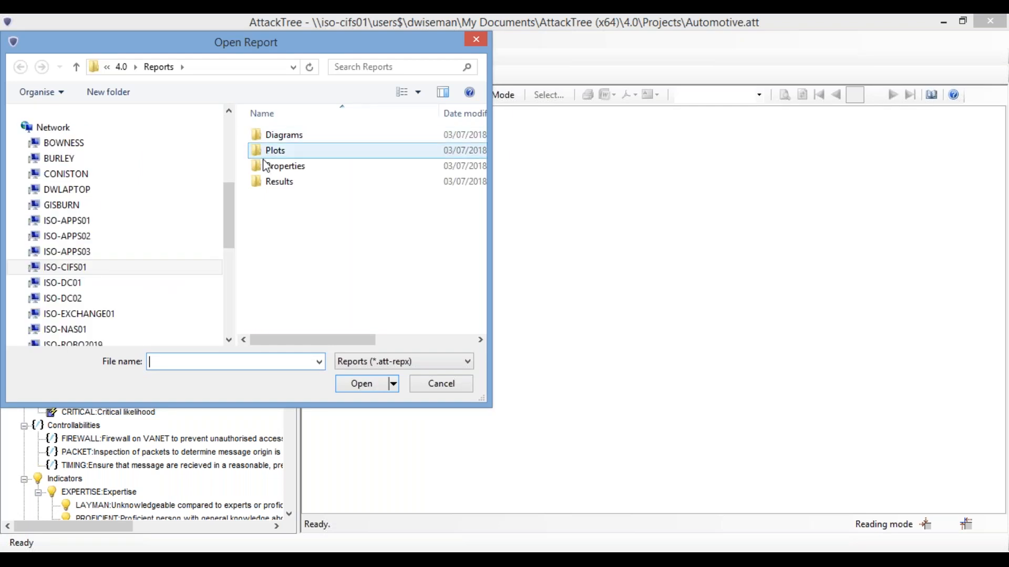
{"action": "double_click", "coordinate": [277, 181]}
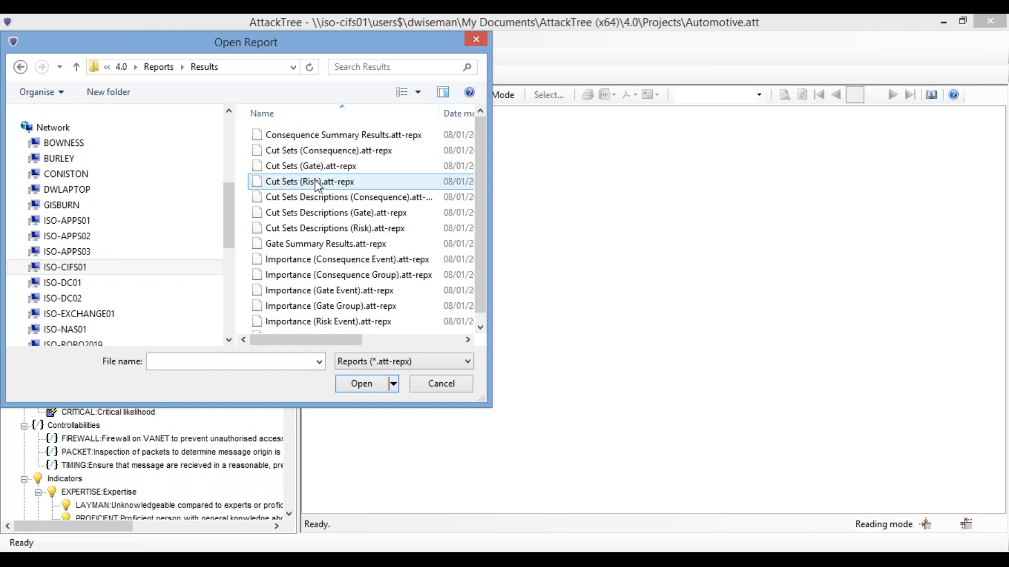
{"action": "mouse_move", "coordinate": [484, 199]}
{"action": "left_mouse_down"}
{"action": "mouse_move", "coordinate": [482, 223]}
{"action": "mouse_move", "coordinate": [484, 207]}
{"action": "left_mouse_up"}
{"action": "left_click", "coordinate": [159, 66]}
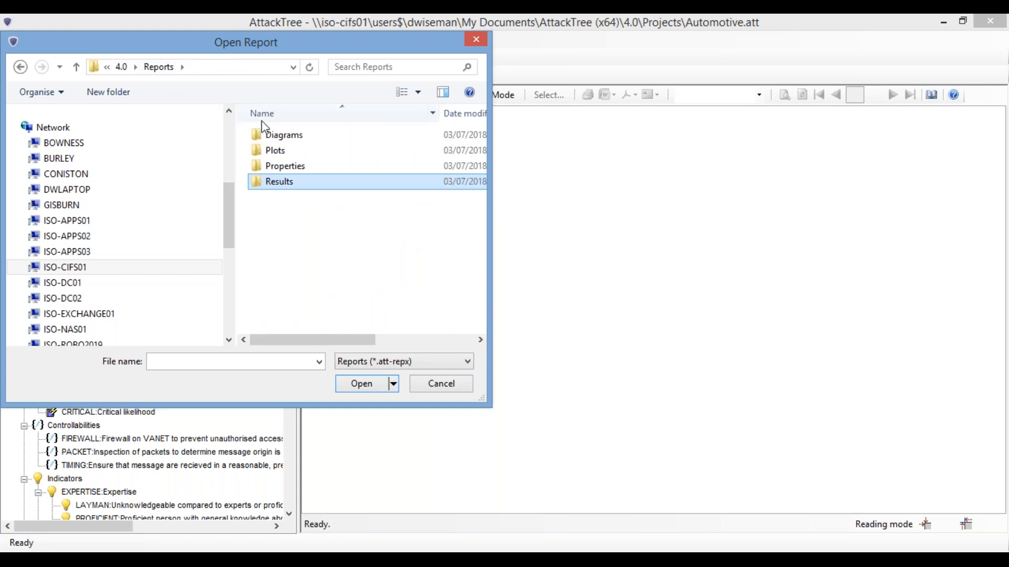
{"action": "double_click", "coordinate": [292, 168]}
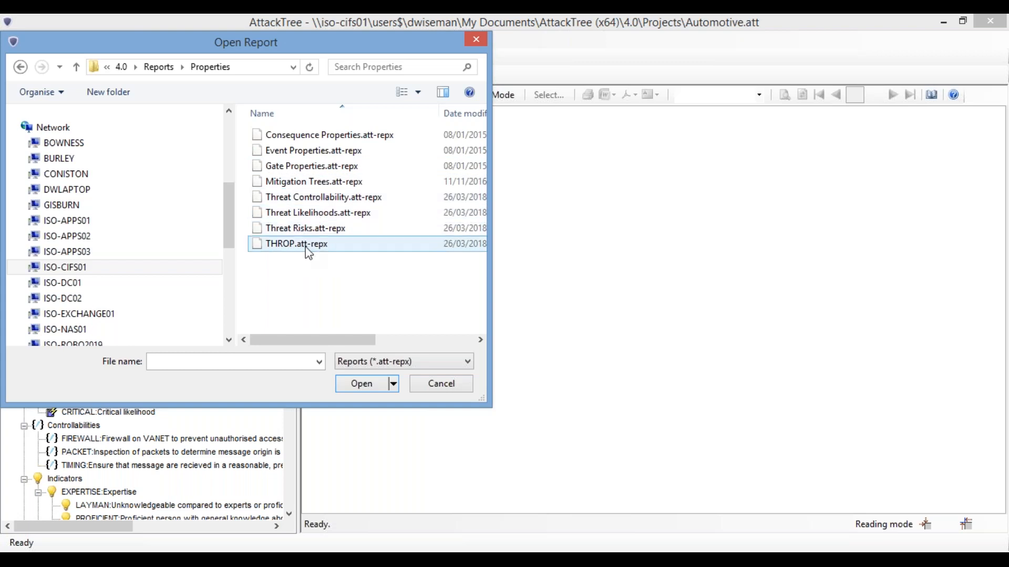
{"action": "left_click", "coordinate": [282, 228]}
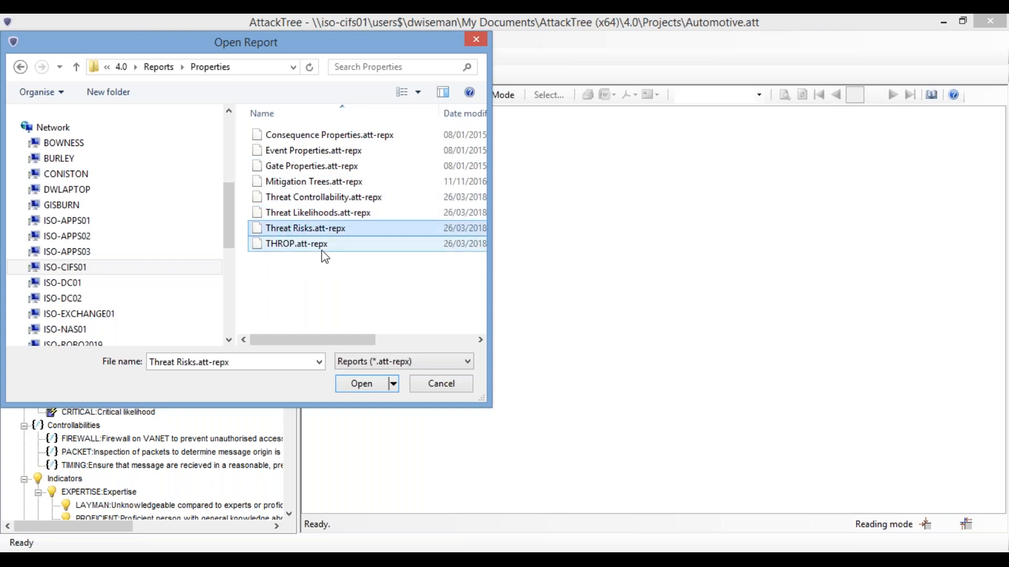
{"action": "left_click", "coordinate": [360, 384]}
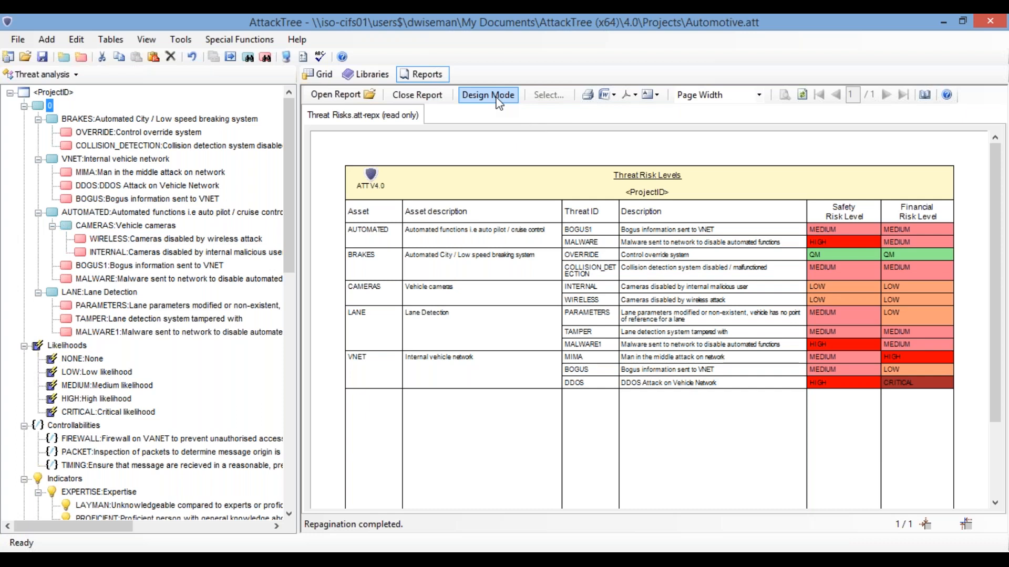
- Examine the Threat Risks report's publishing options for Word and PDF and its data export formats, without exporting anything
{"action": "left_click", "coordinate": [609, 98]}
{"action": "mouse_move", "coordinate": [612, 113]}
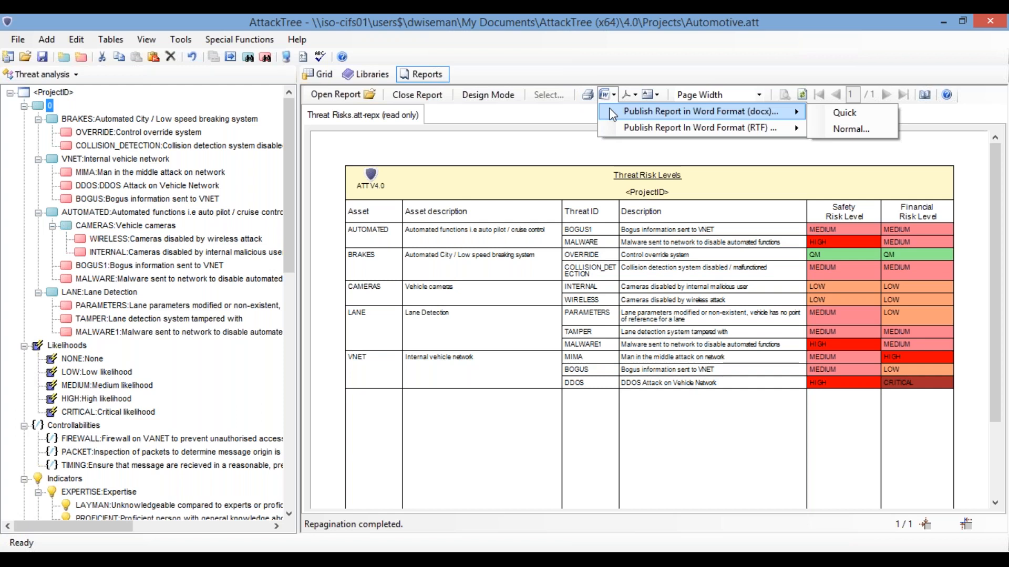
{"action": "left_click", "coordinate": [625, 96]}
{"action": "left_click", "coordinate": [625, 95]}
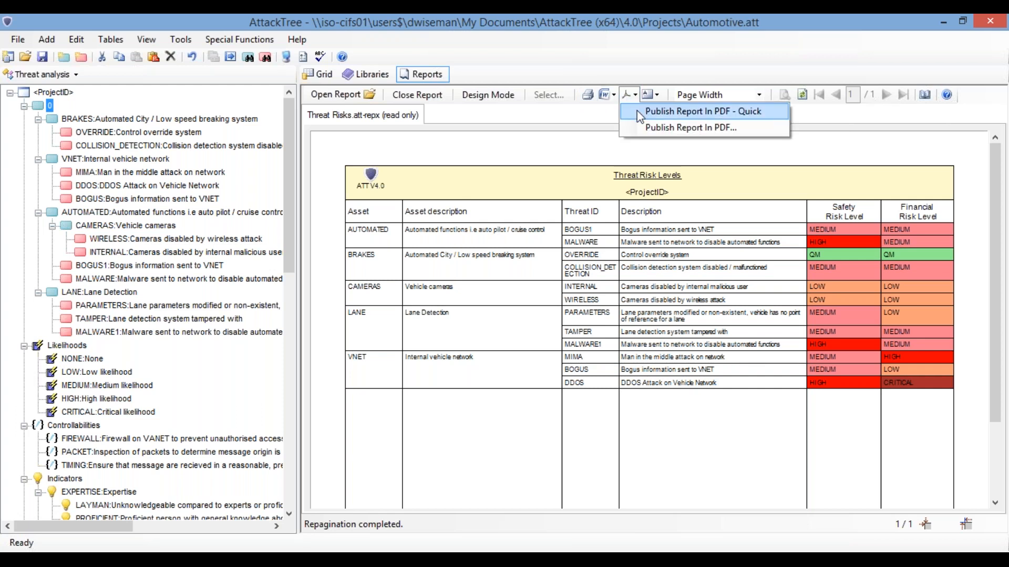
{"action": "left_click", "coordinate": [557, 237]}
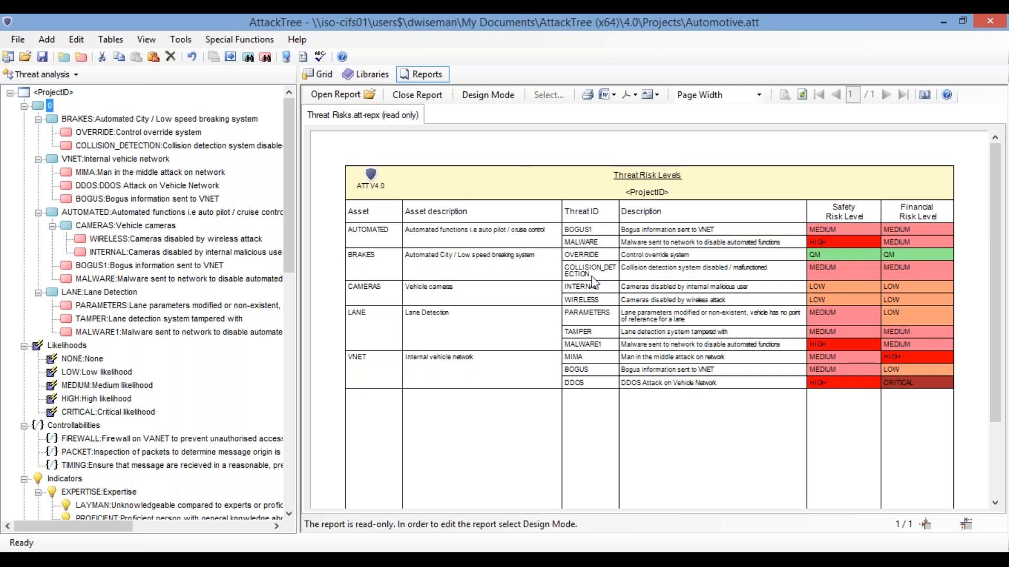
{"action": "left_click", "coordinate": [656, 95]}
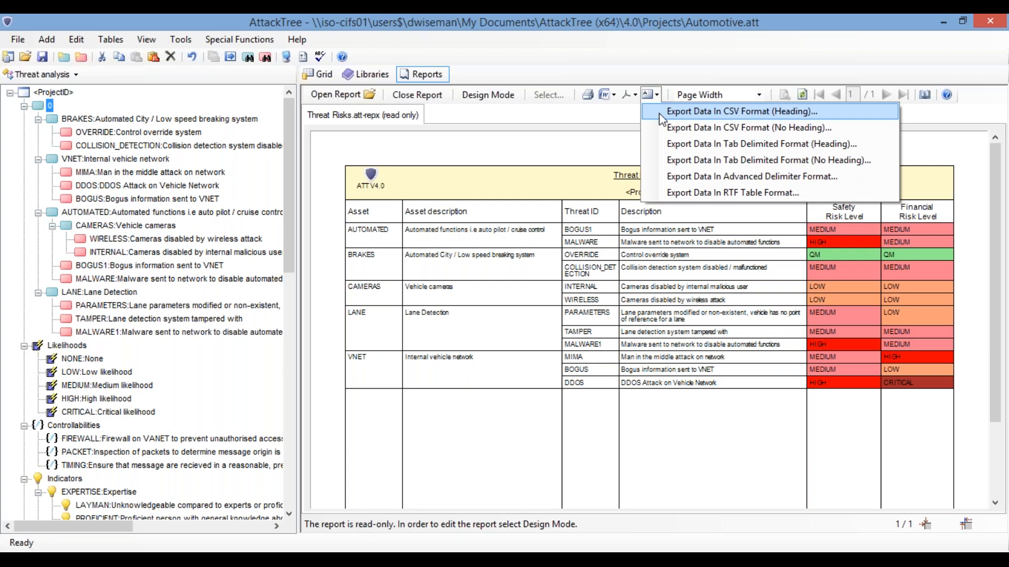
{"action": "left_click", "coordinate": [585, 158]}
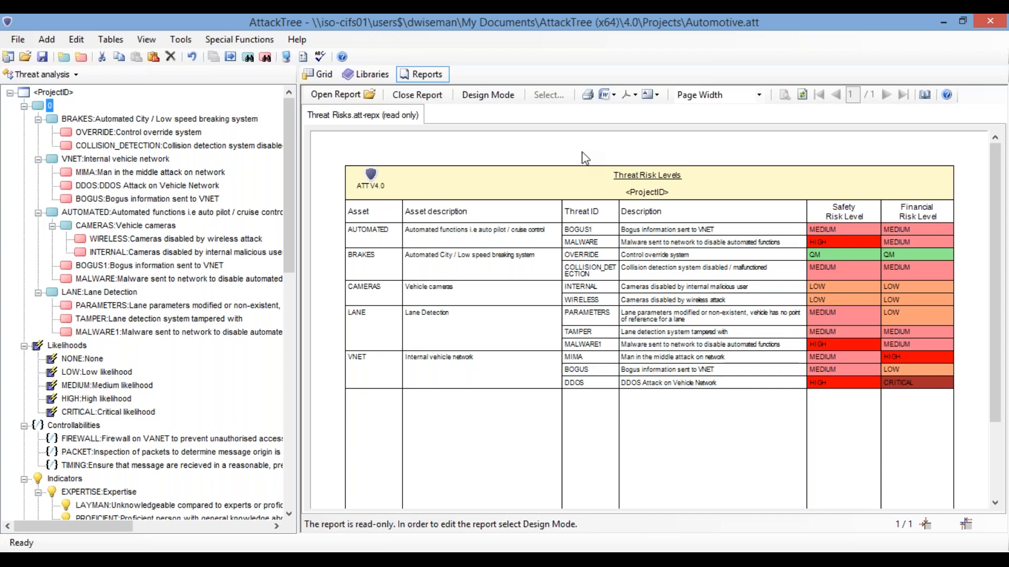
- Return to the threats grid, review the data source types offered for importing project data, and close the import without changes
{"action": "left_click", "coordinate": [319, 74]}
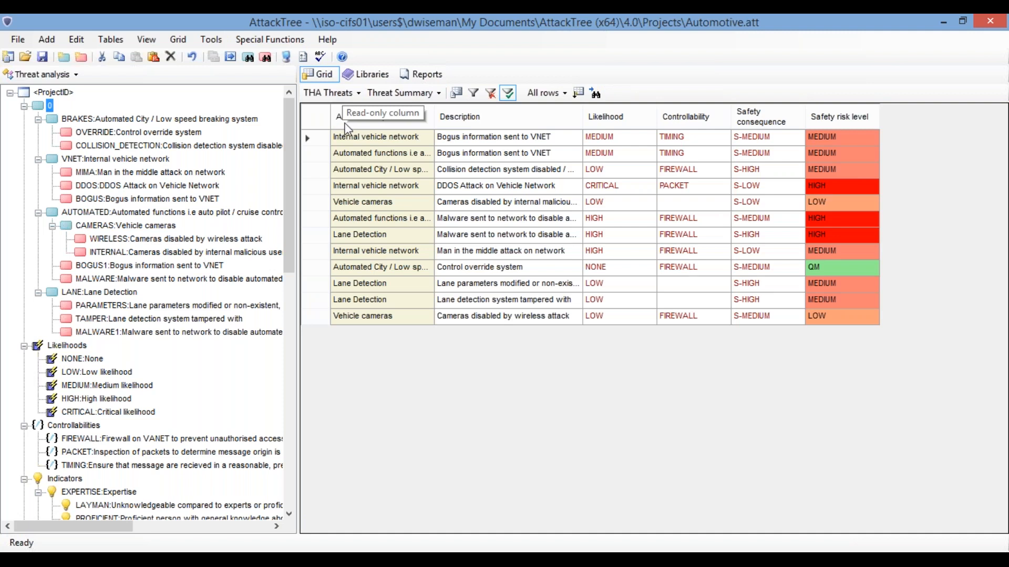
{"action": "left_click", "coordinate": [18, 40]}
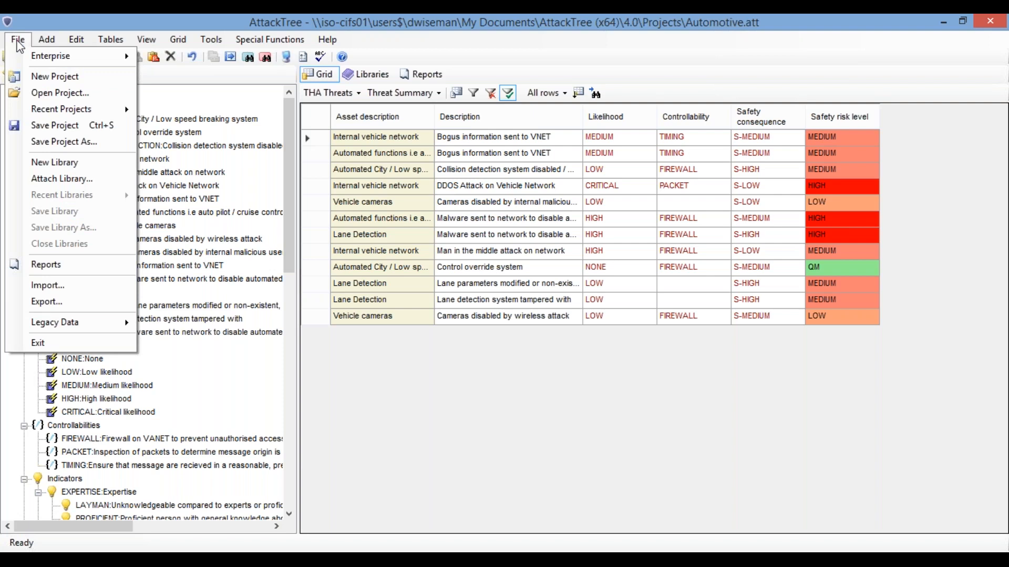
{"action": "left_click", "coordinate": [40, 289]}
{"action": "left_click", "coordinate": [385, 179]}
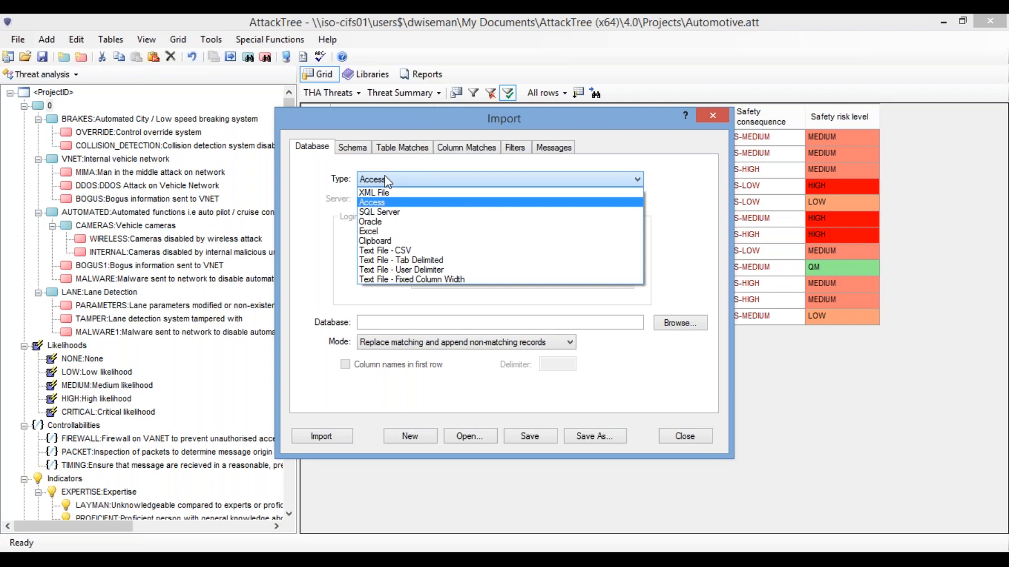
{"action": "left_click", "coordinate": [520, 130]}
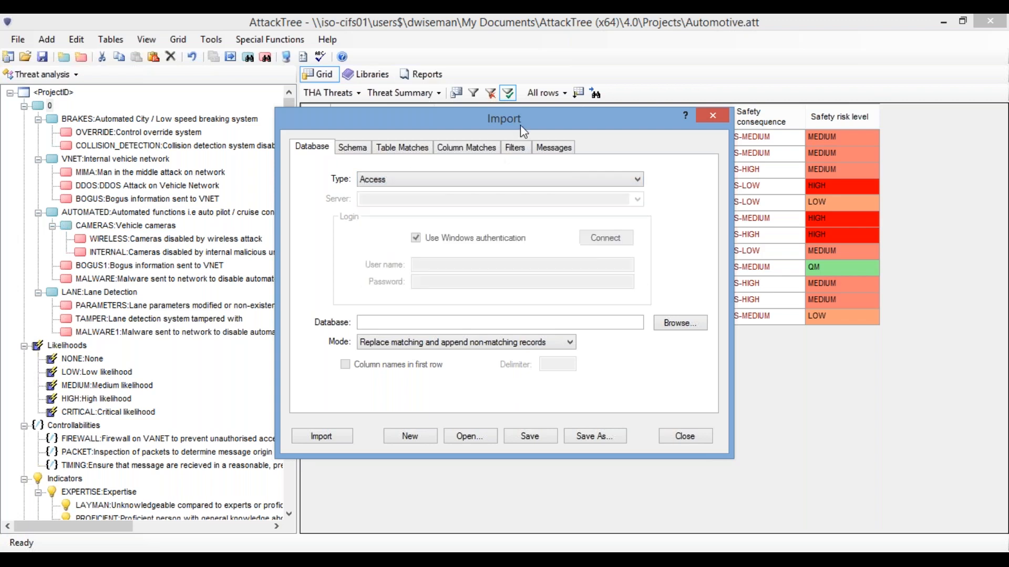
{"action": "left_click", "coordinate": [717, 118]}
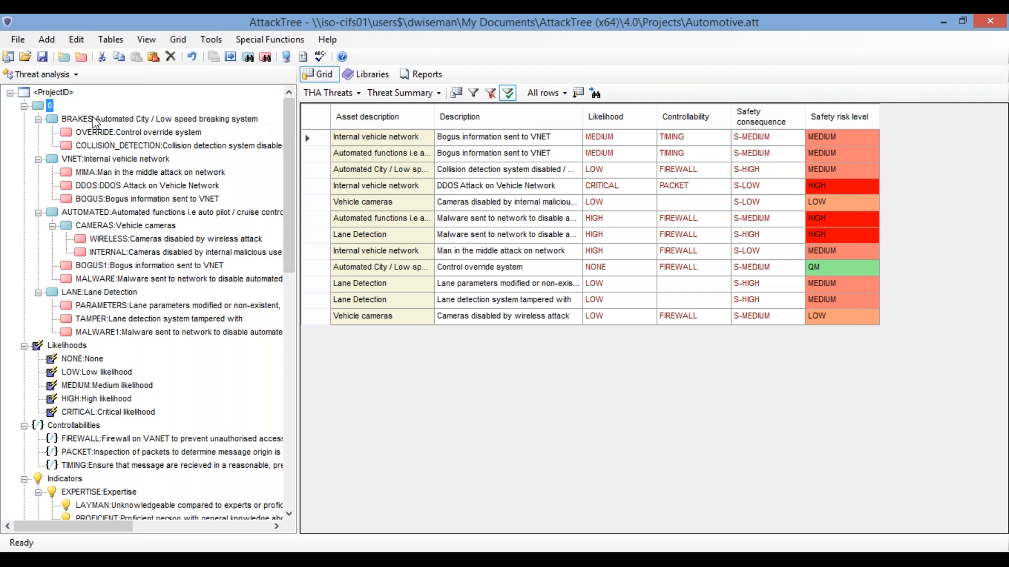
- Start a new empty project in place of the Automotive project
{"action": "left_click", "coordinate": [18, 41]}
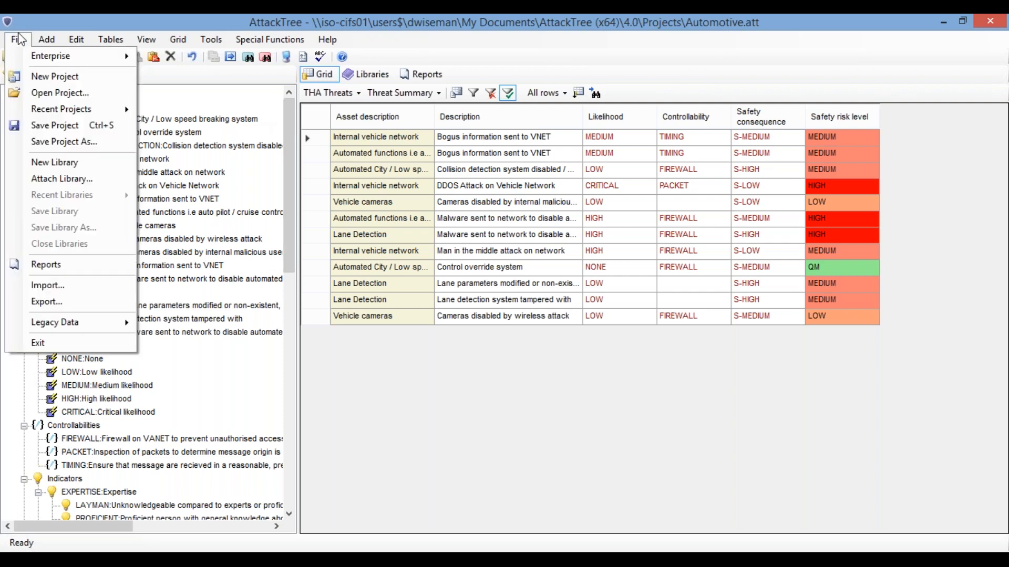
{"action": "left_click", "coordinate": [37, 77]}
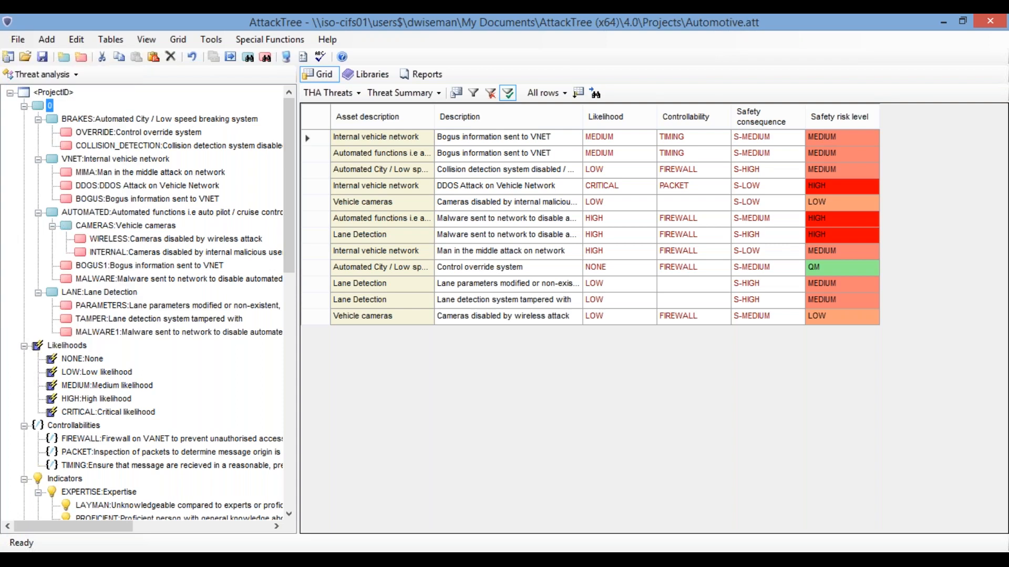
{"action": "left_click", "coordinate": [519, 344]}
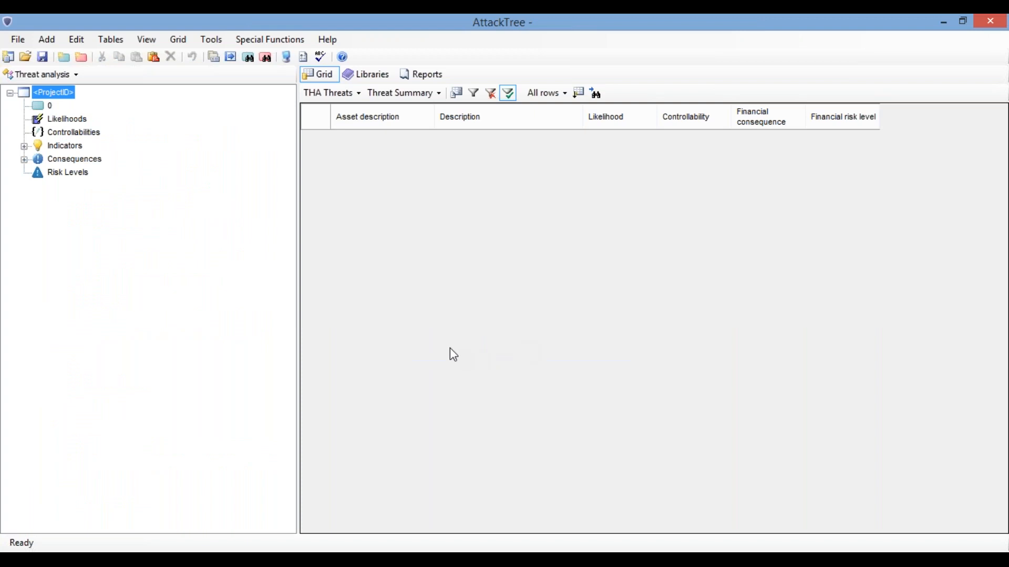
- Attach Automotive.att from the Projects folder to the new project as a library
{"action": "left_click", "coordinate": [24, 39]}
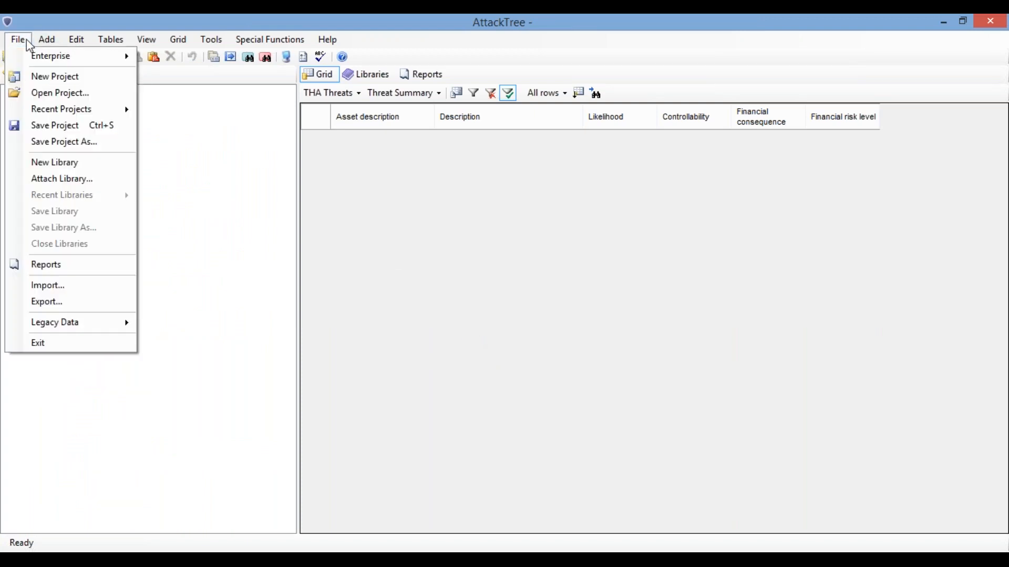
{"action": "left_click", "coordinate": [61, 178]}
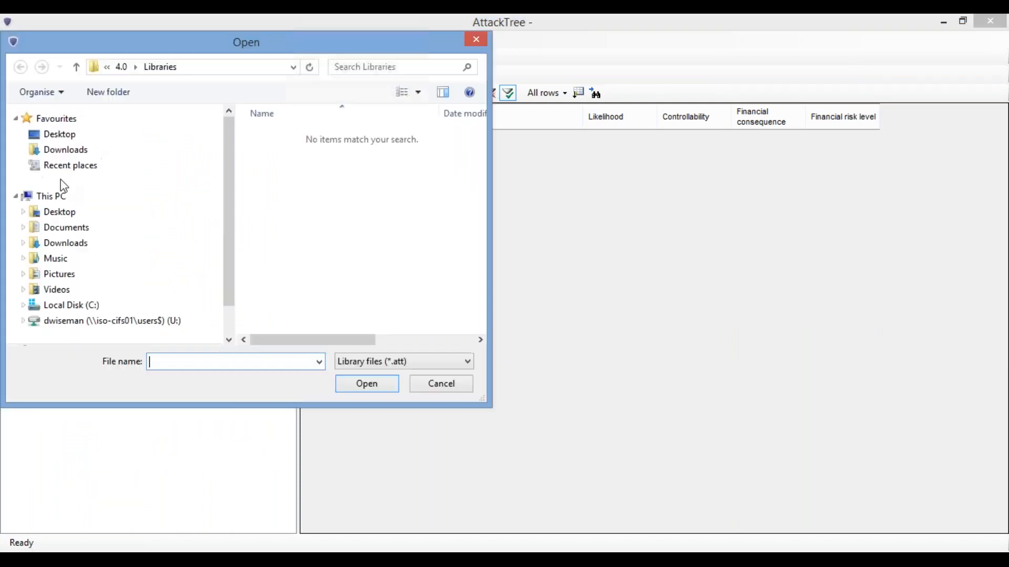
{"action": "left_click", "coordinate": [122, 67]}
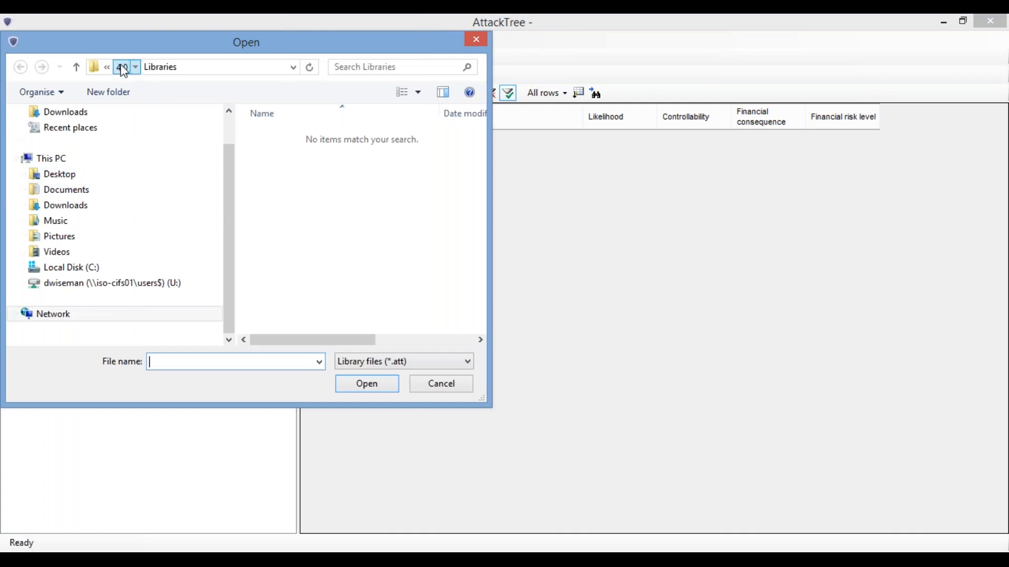
{"action": "double_click", "coordinate": [293, 244]}
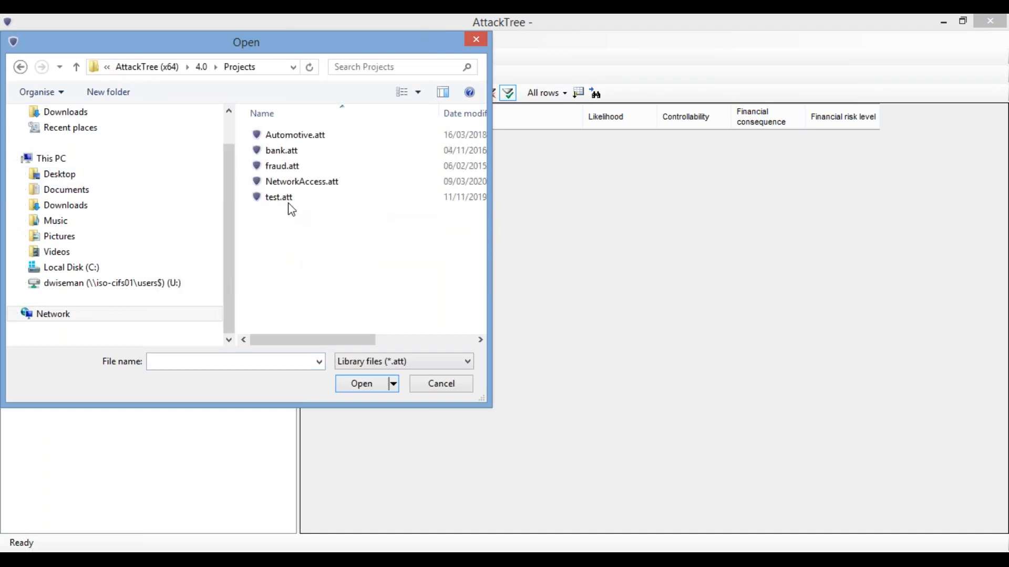
{"action": "left_click", "coordinate": [281, 139]}
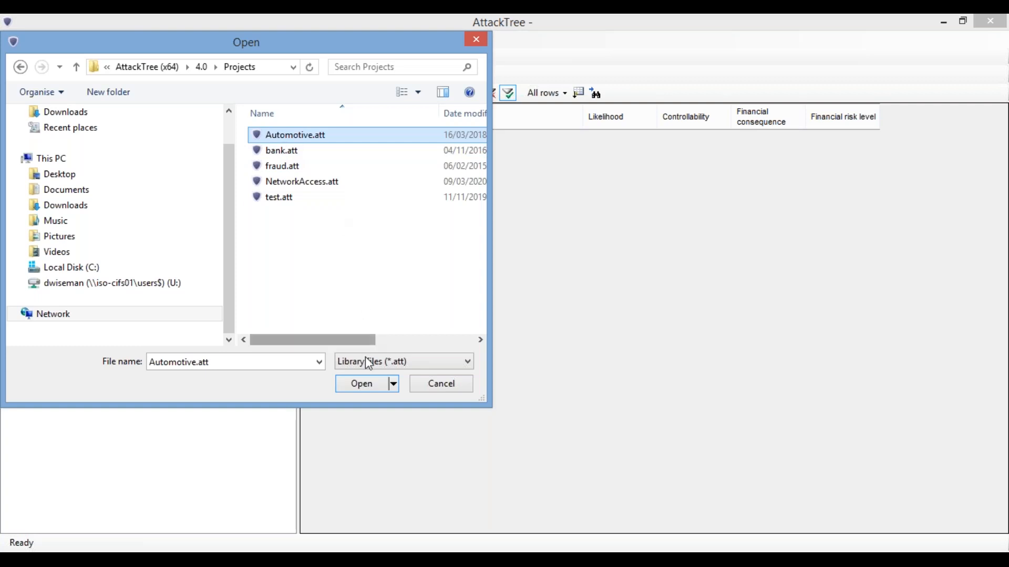
{"action": "left_click", "coordinate": [368, 384]}
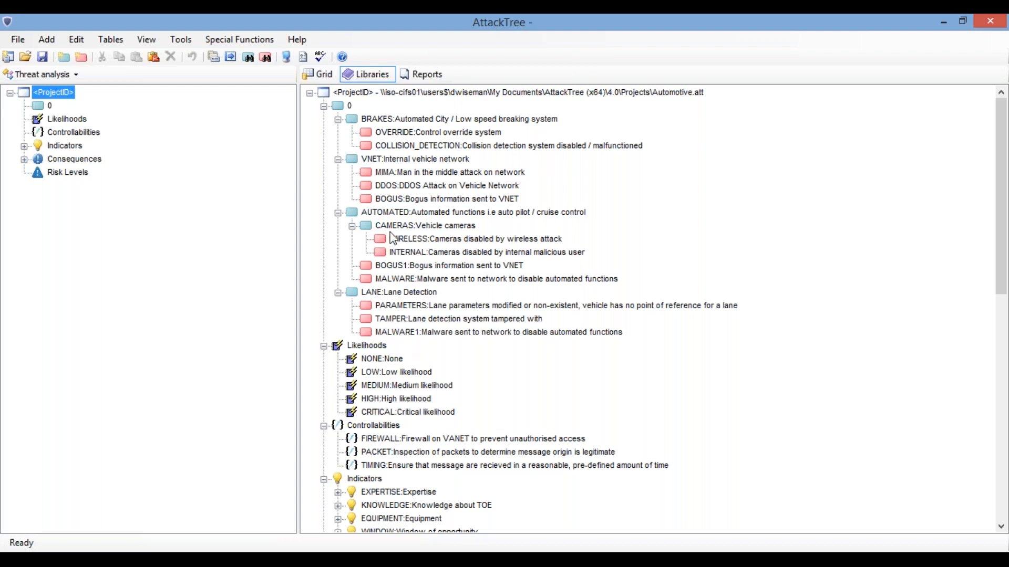
- Copy the VNET internal vehicle network asset with its threats from the library into the project's top-level asset 0
{"action": "left_click", "coordinate": [355, 157]}
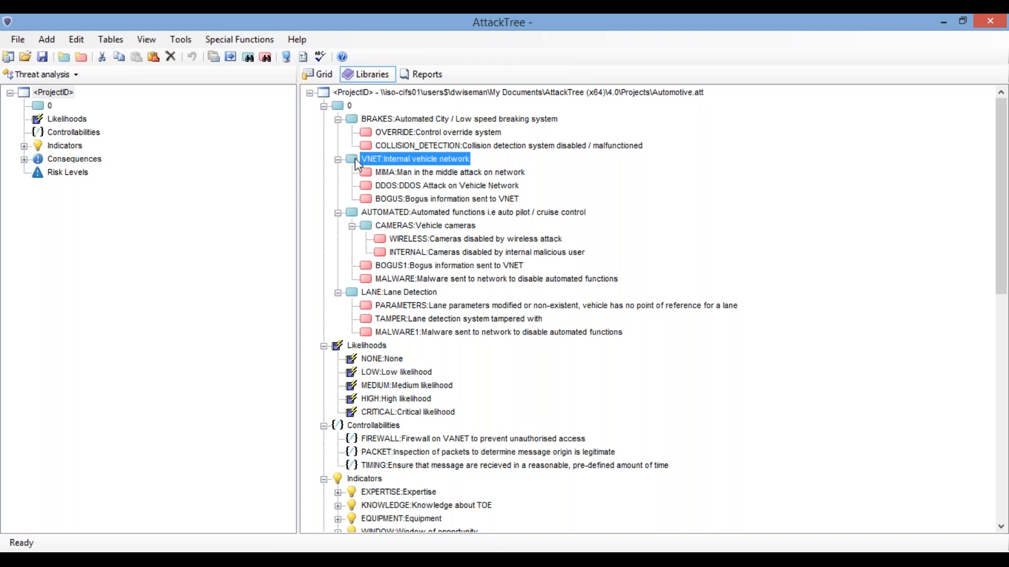
{"action": "left_click_drag", "start_coordinate": [358, 166], "coordinate": [41, 112]}
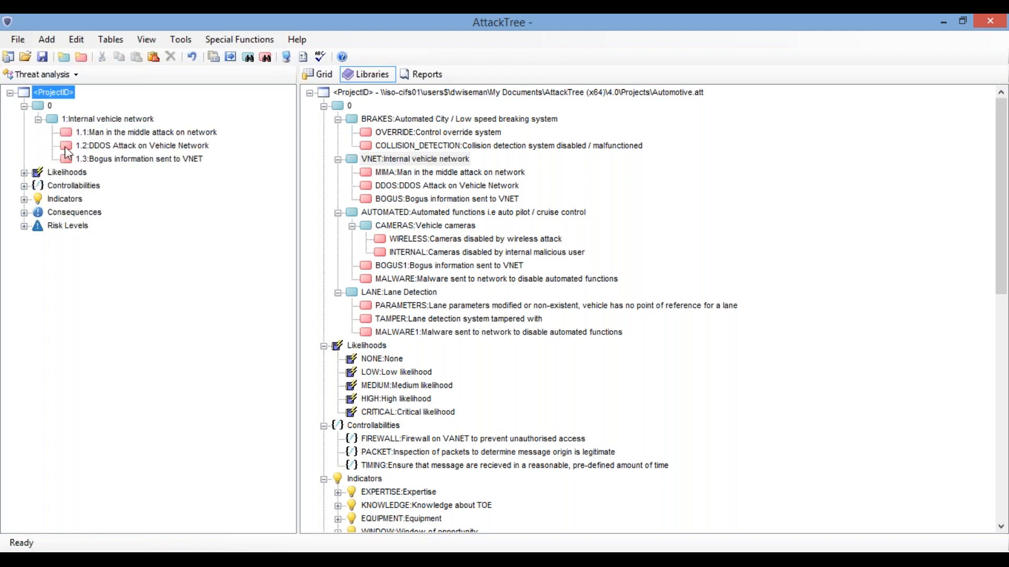
{"action": "left_click", "coordinate": [76, 134]}
{"action": "left_click", "coordinate": [85, 160]}
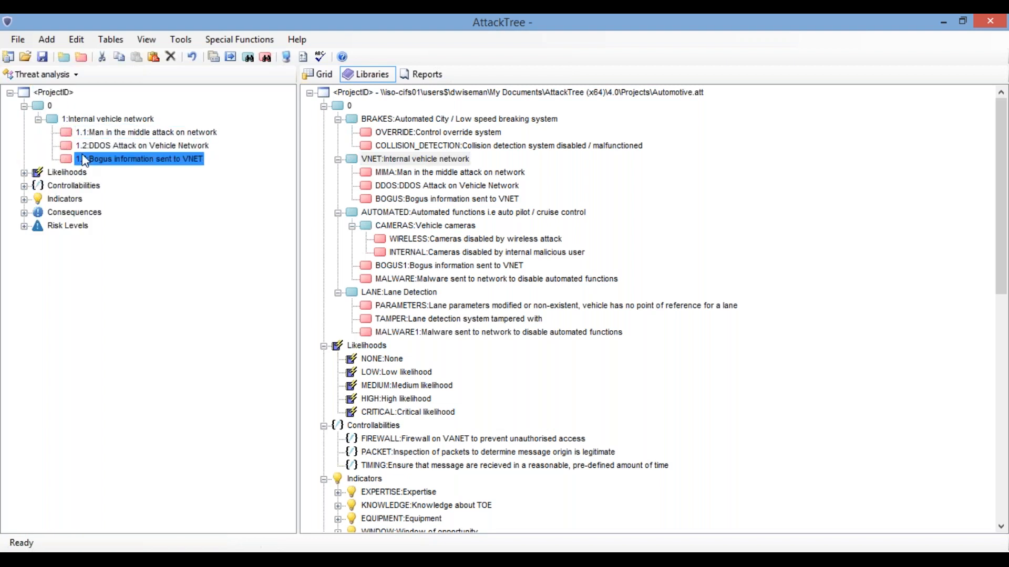
- Expand the project's Likelihoods, Controllabilities, Indicators and Risk Levels to inspect the copied data, and view the Bogus information threat in the grid
{"action": "left_click", "coordinate": [24, 172]}
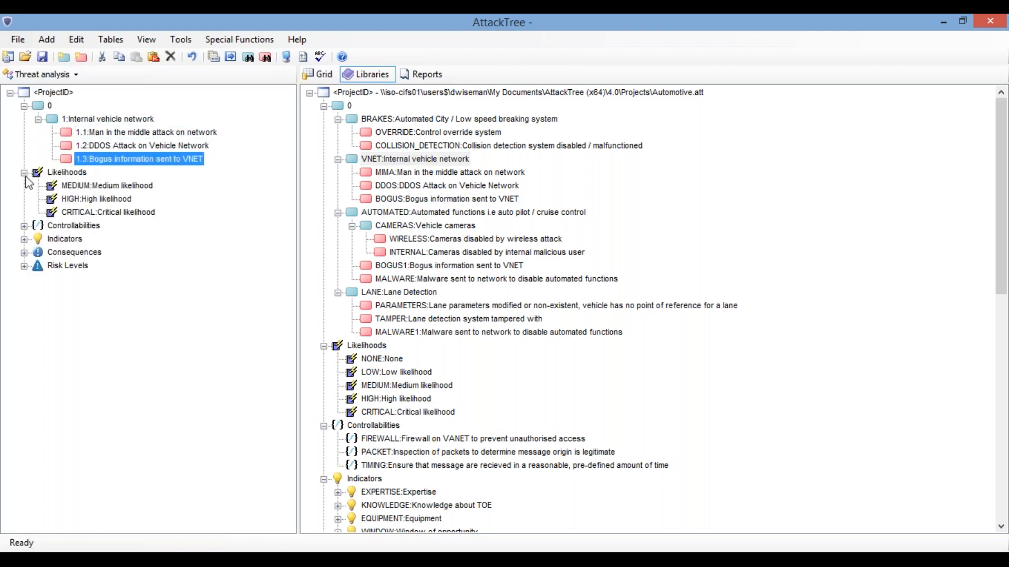
{"action": "left_click", "coordinate": [24, 225]}
{"action": "left_click", "coordinate": [24, 279]}
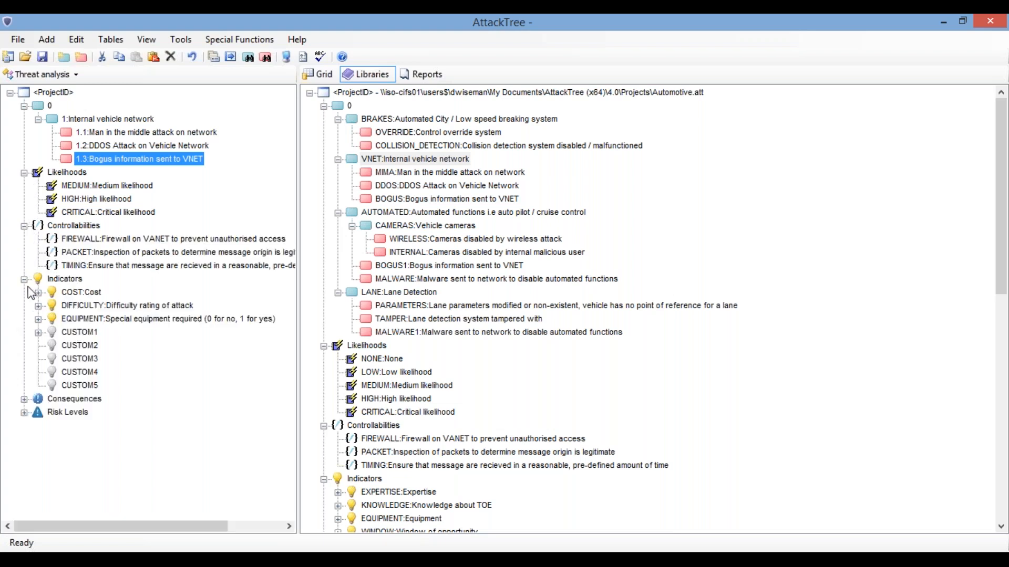
{"action": "left_click", "coordinate": [23, 413]}
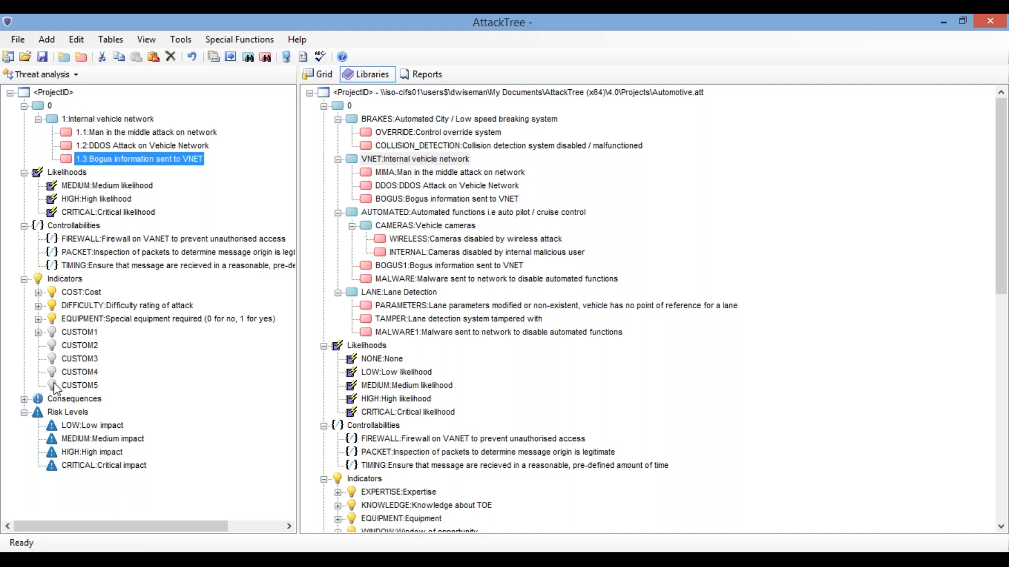
{"action": "left_click", "coordinate": [319, 74]}
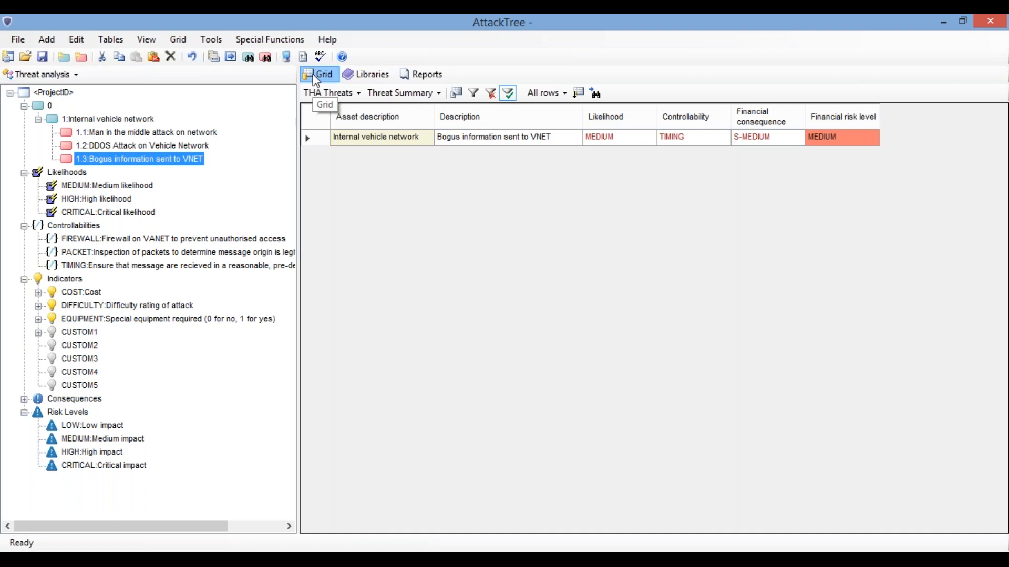